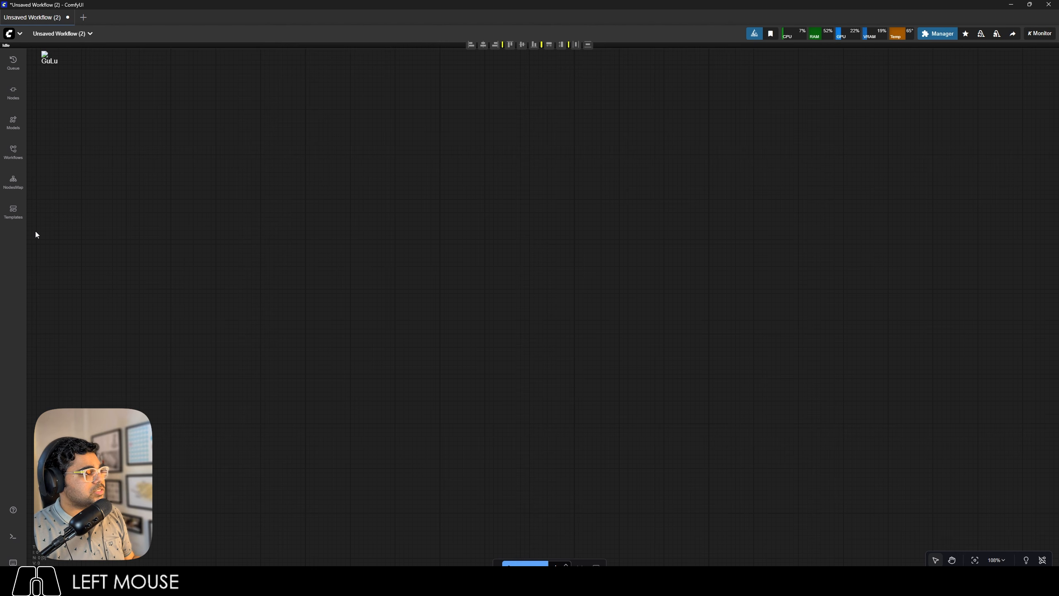
# Open the nunchaku-flux.1-dev workflow from the ComfyUI-nunchaku extension templates.
pyautogui.click(13, 212)
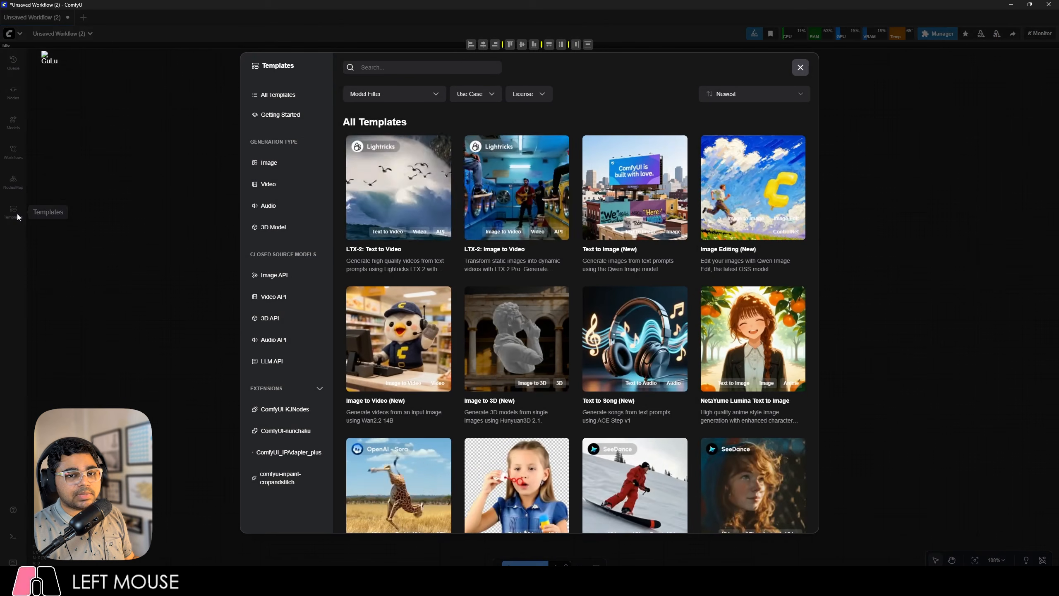
pyautogui.click(264, 430)
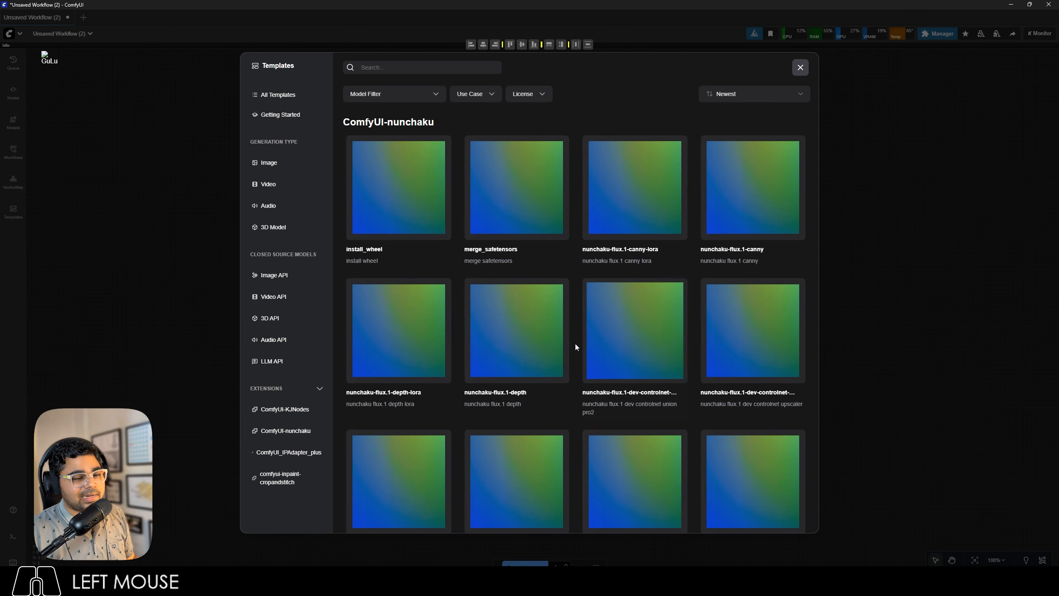
pyautogui.scroll(-1, 577, 339)
pyautogui.scroll(-3, 578, 338)
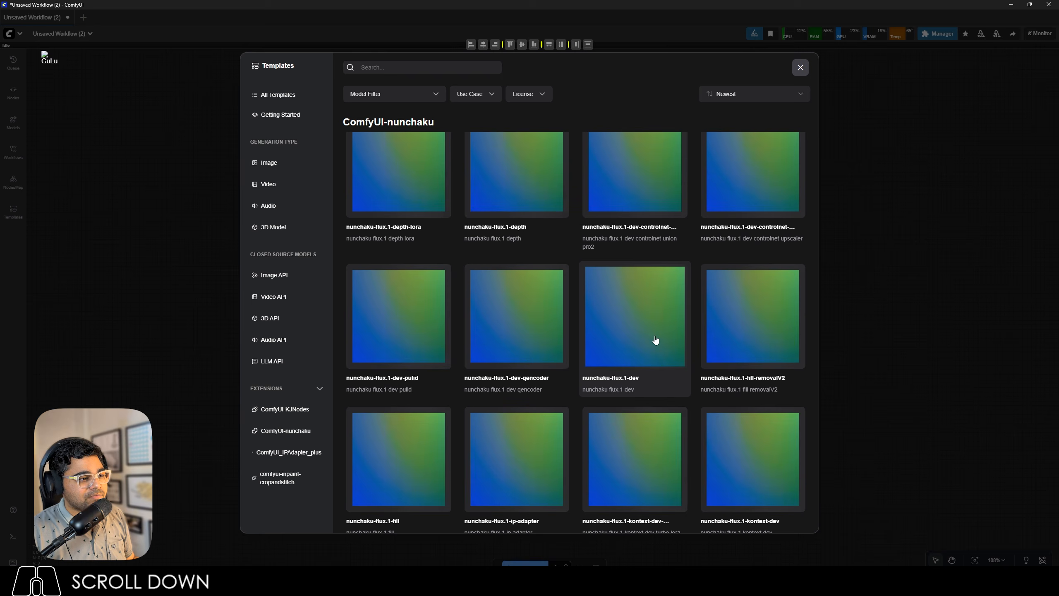
pyautogui.click(621, 338)
pyautogui.moveTo(743, 406); pyautogui.dragTo(674, 488)
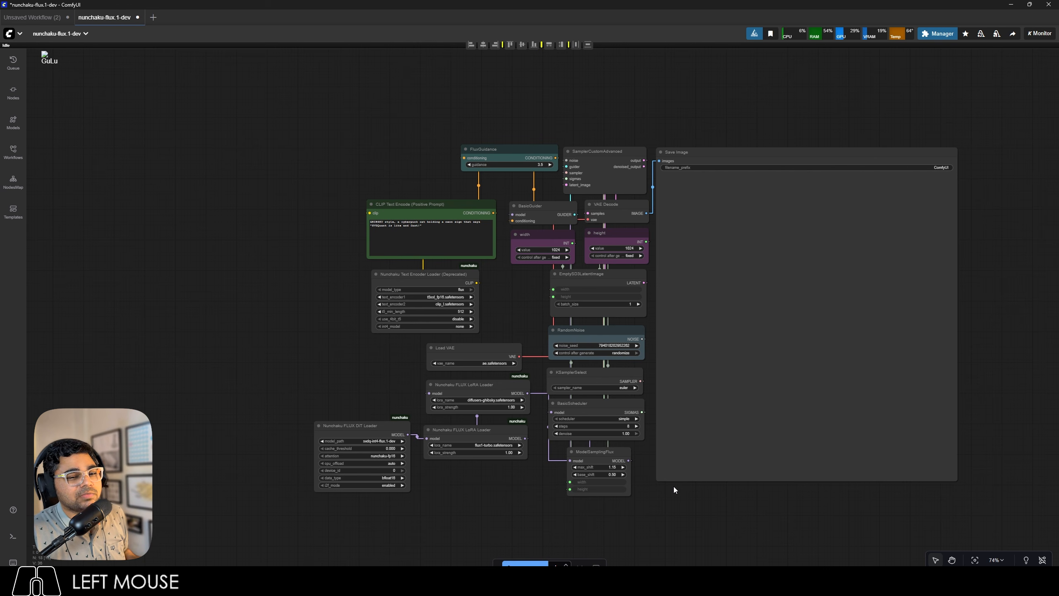
# Set the Nunchaku FLUX DiT Loader's model_path to the svdq-int4_r32-flux.1-dev safetensors file in the Flux Nunchaku folder.
pyautogui.scroll(15, 332, 503)
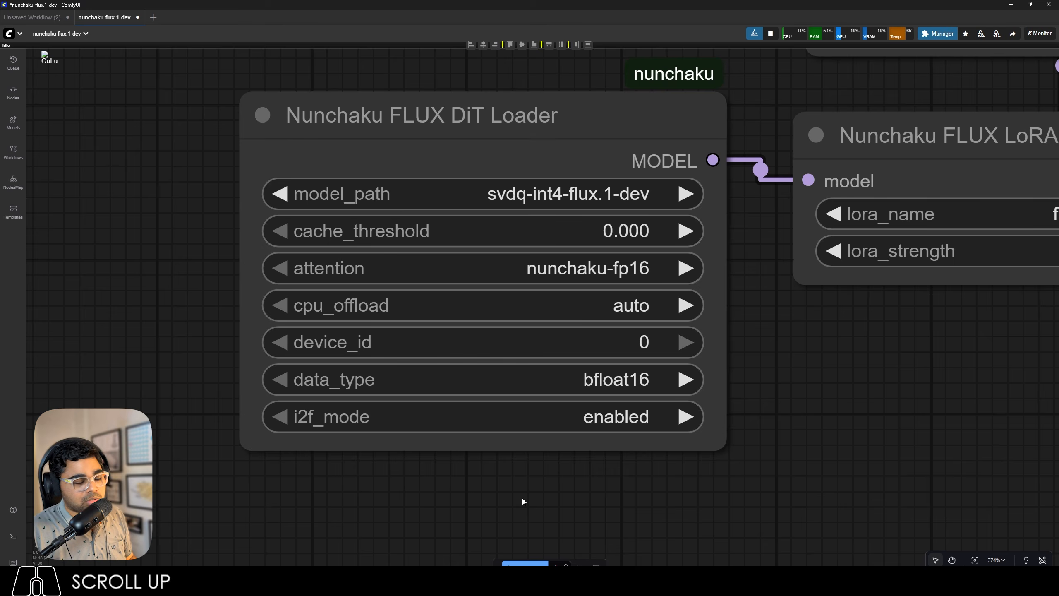
pyautogui.scroll(5, 554, 275)
pyautogui.click(481, 185)
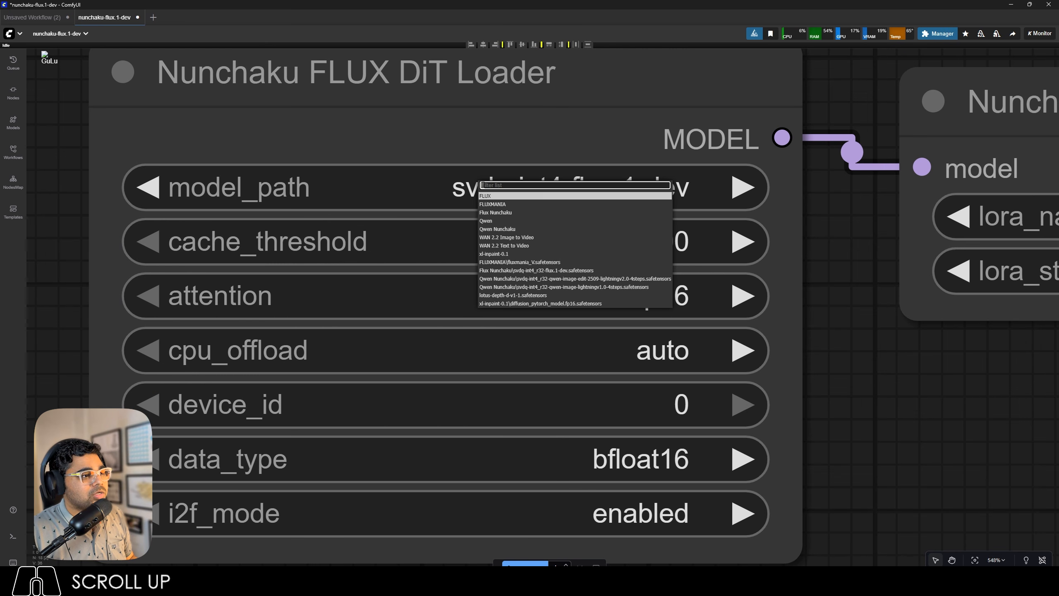
pyautogui.click(509, 271)
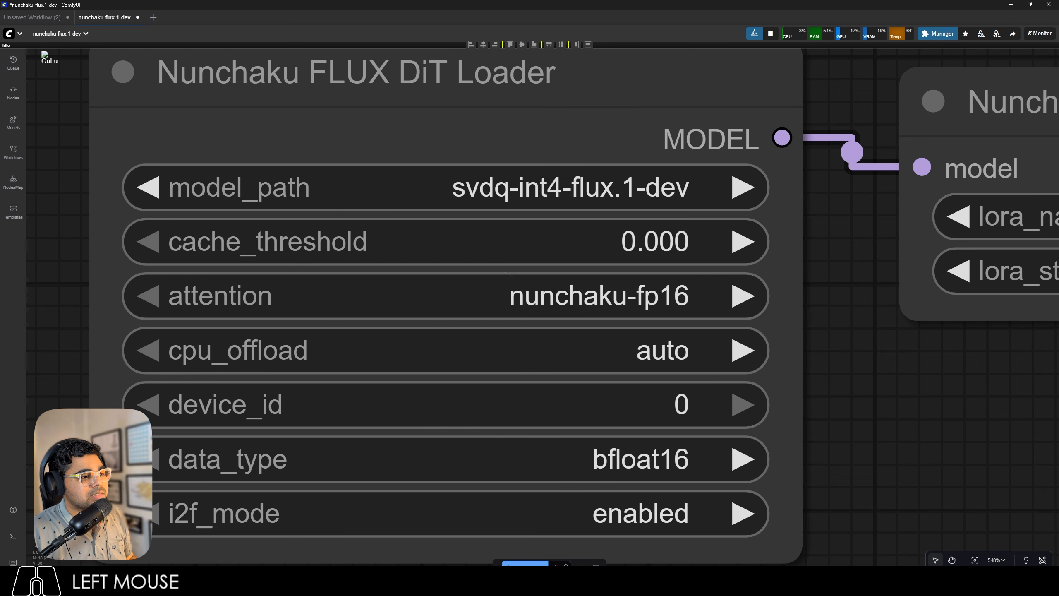
pyautogui.scroll(-12, 513, 279)
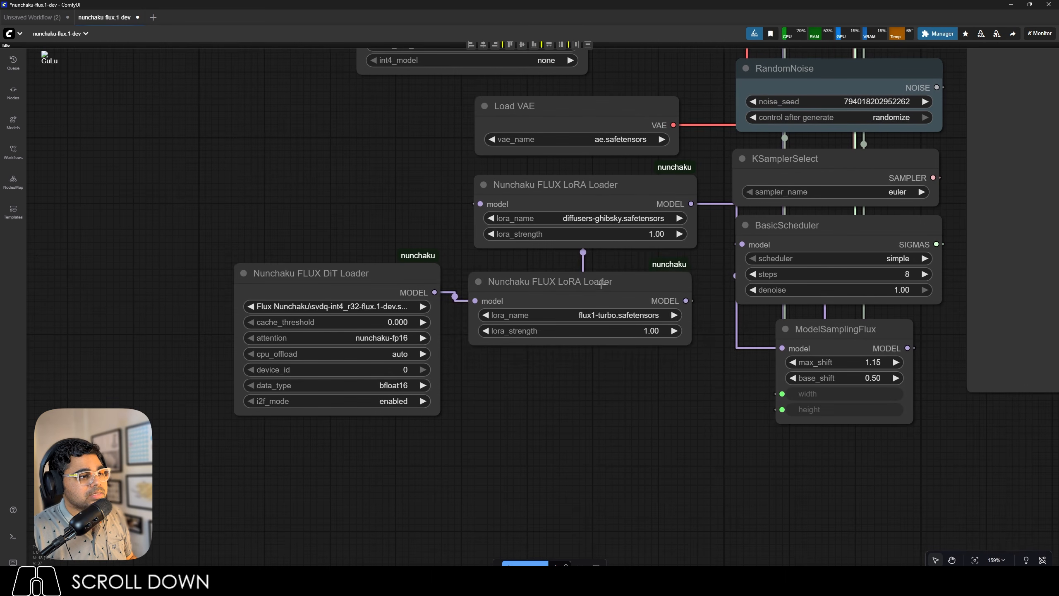
# Delete both Nunchaku FLUX LoRA Loader nodes and place the ModelSamplingFlux node beside the DiT Loader.
pyautogui.moveTo(600, 284); pyautogui.dragTo(601, 361)
pyautogui.moveTo(603, 196); pyautogui.dragTo(604, 283)
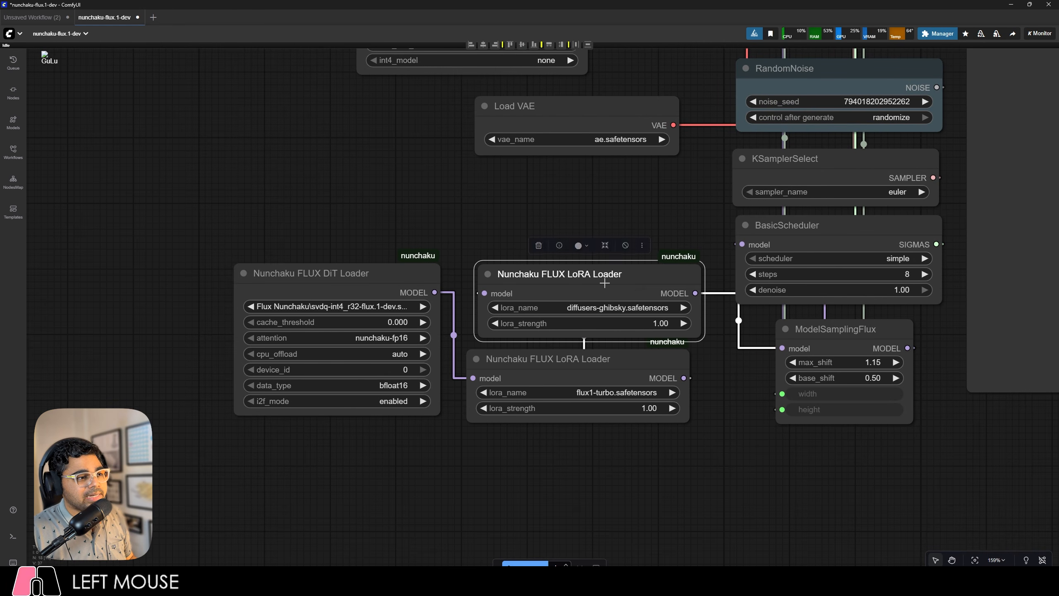
pyautogui.press('Delete')
pyautogui.click(602, 360)
pyautogui.press('Delete')
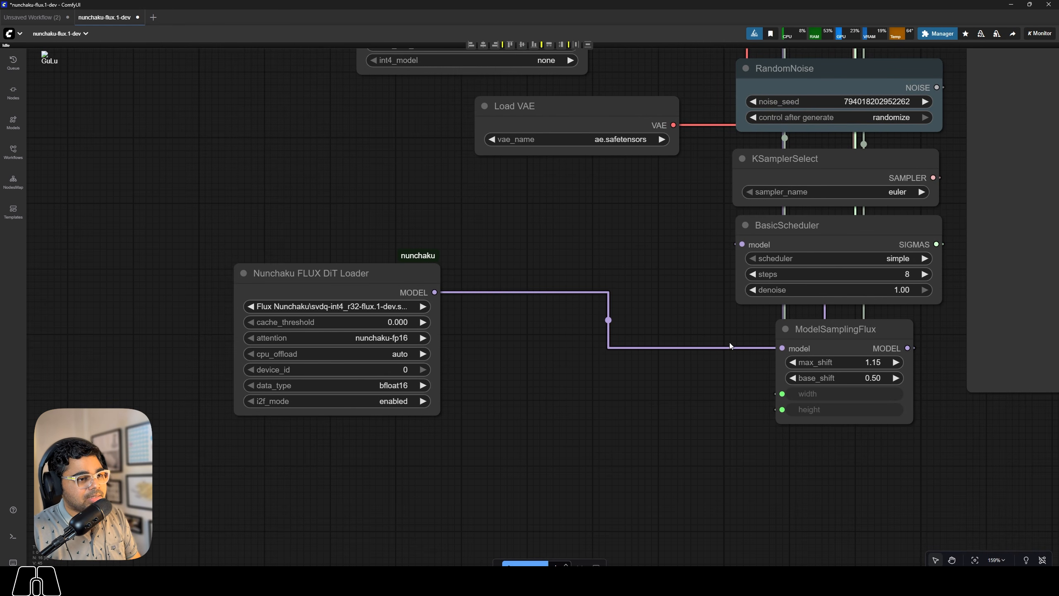
pyautogui.moveTo(834, 329); pyautogui.dragTo(525, 272)
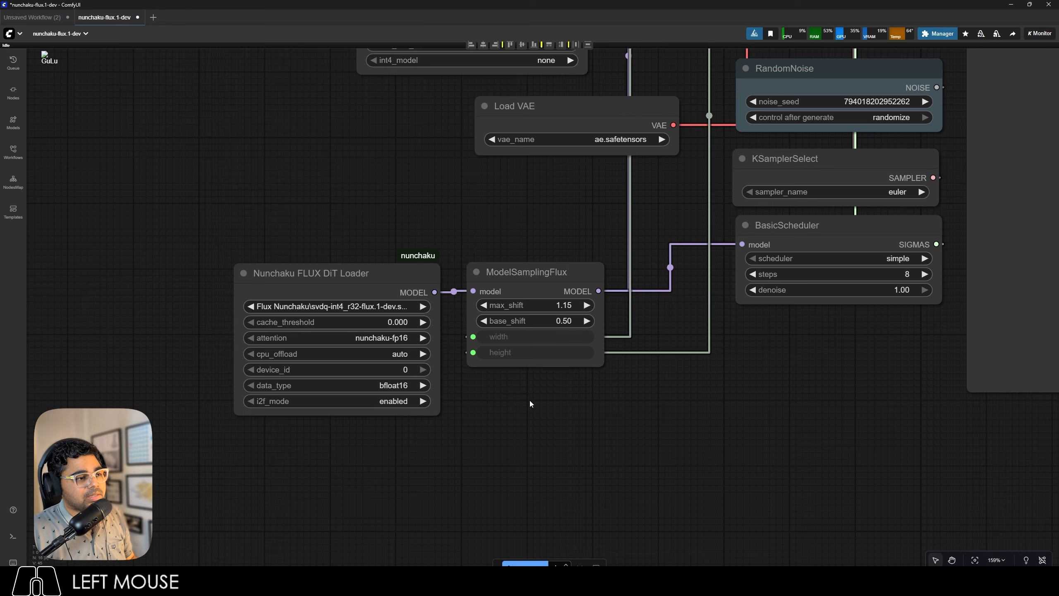
# Replace the positive prompt with "a cat" and run the workflow.
pyautogui.scroll(-8, 533, 417)
pyautogui.scroll(12, 535, 287)
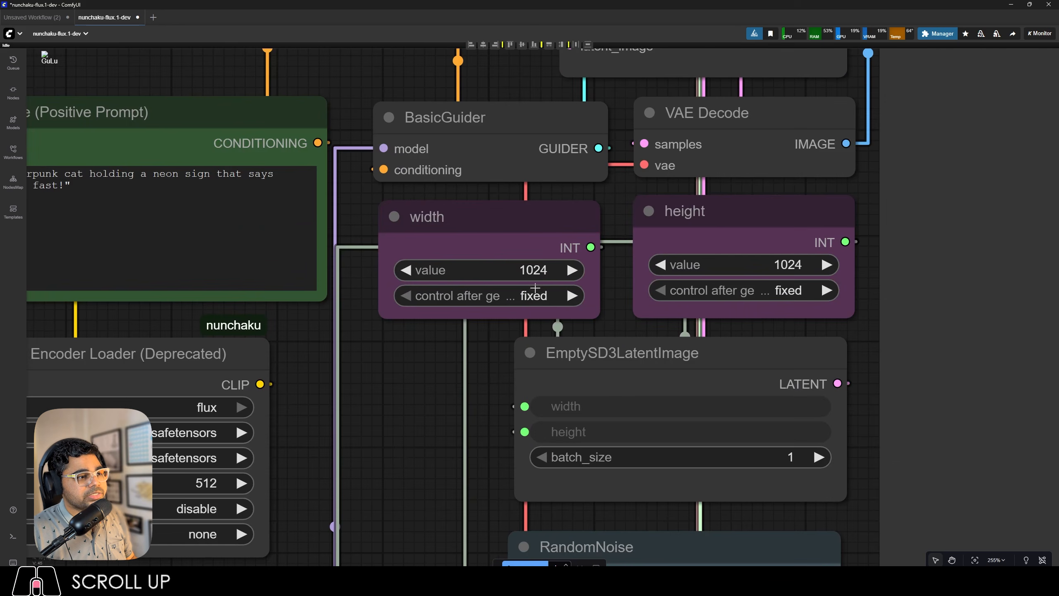
pyautogui.scroll(-7, 645, 297)
pyautogui.scroll(6, 406, 209)
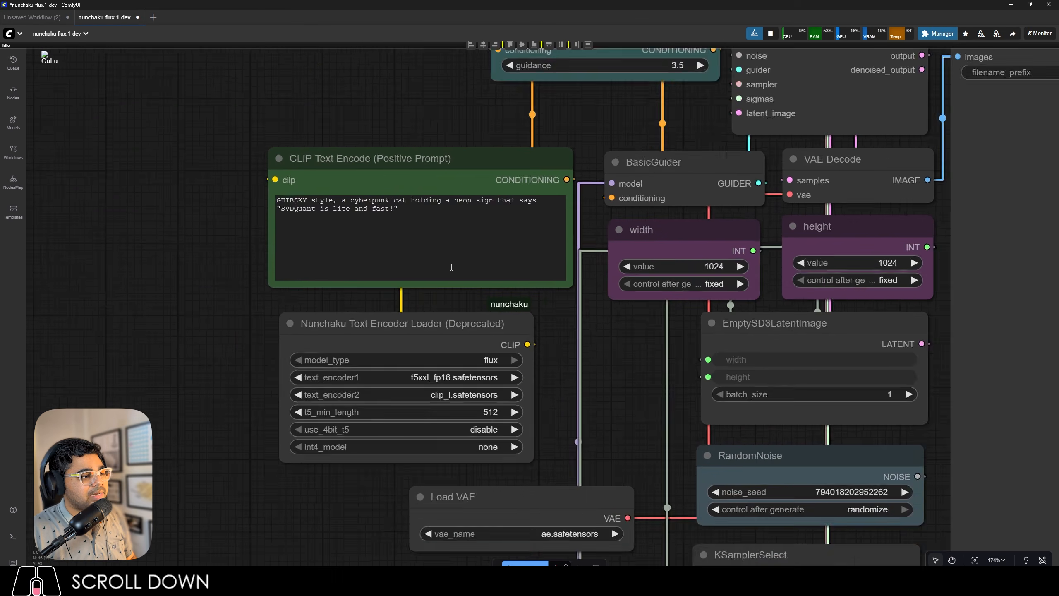
pyautogui.moveTo(406, 210); pyautogui.dragTo(354, 200)
pyautogui.write('a cat')
pyautogui.scroll(-10, 274, 210)
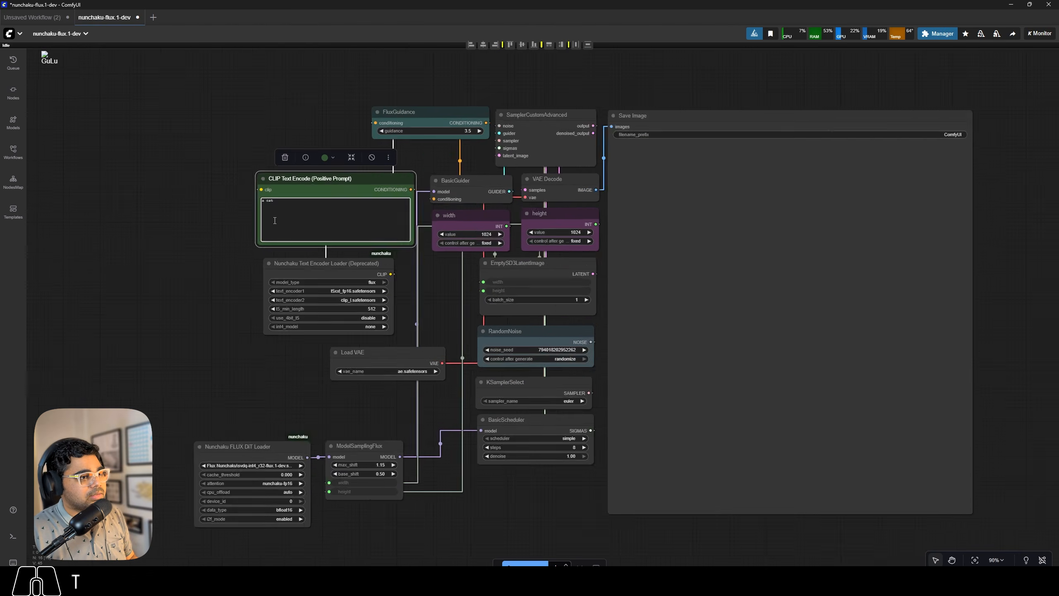
pyautogui.scroll(3, 381, 261)
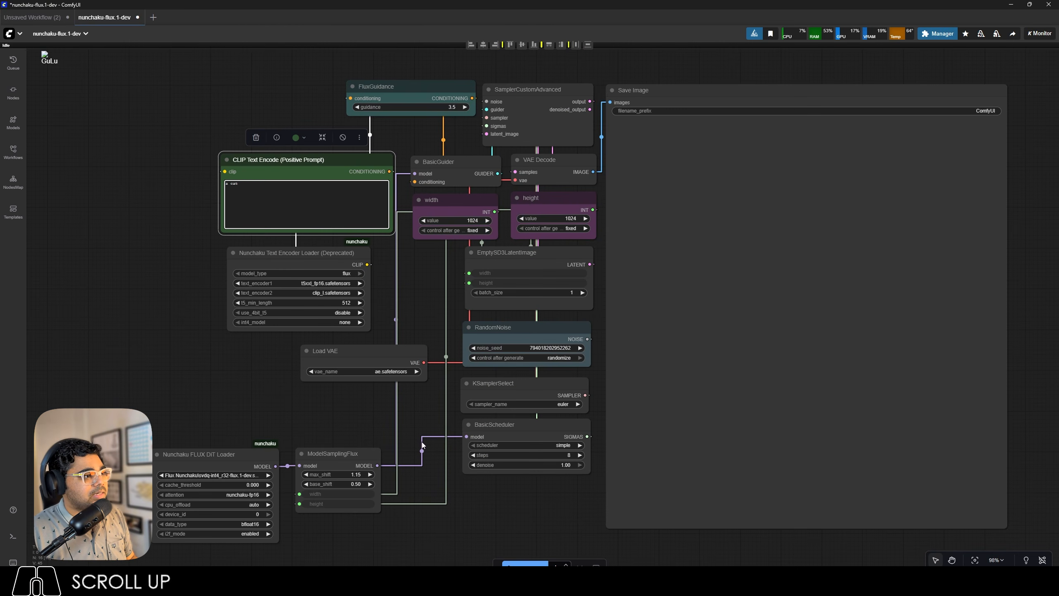
pyautogui.click(525, 563)
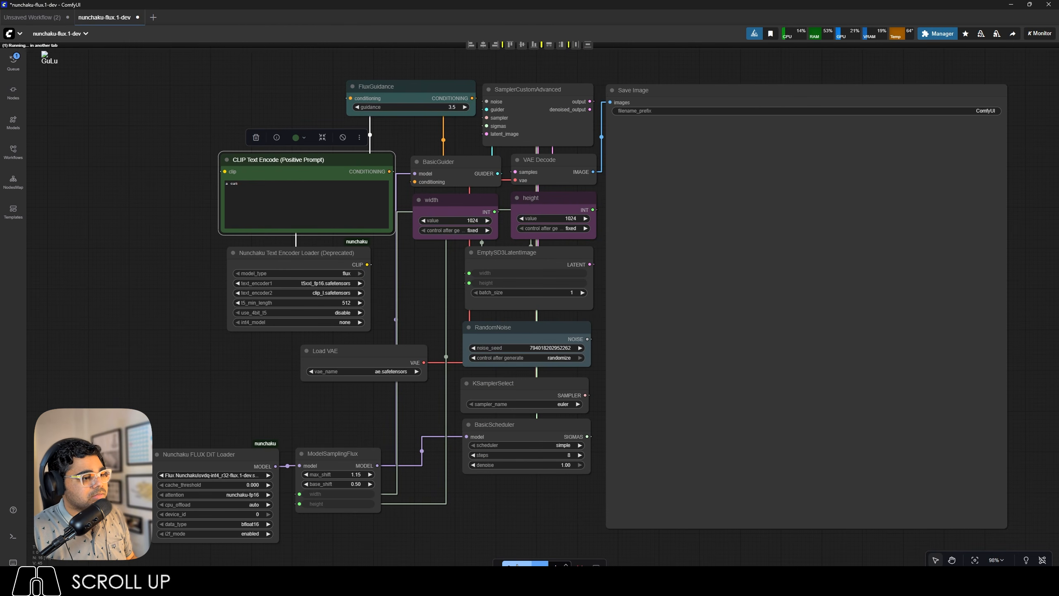
# Set the BasicScheduler's steps to 20.
pyautogui.scroll(12, 552, 494)
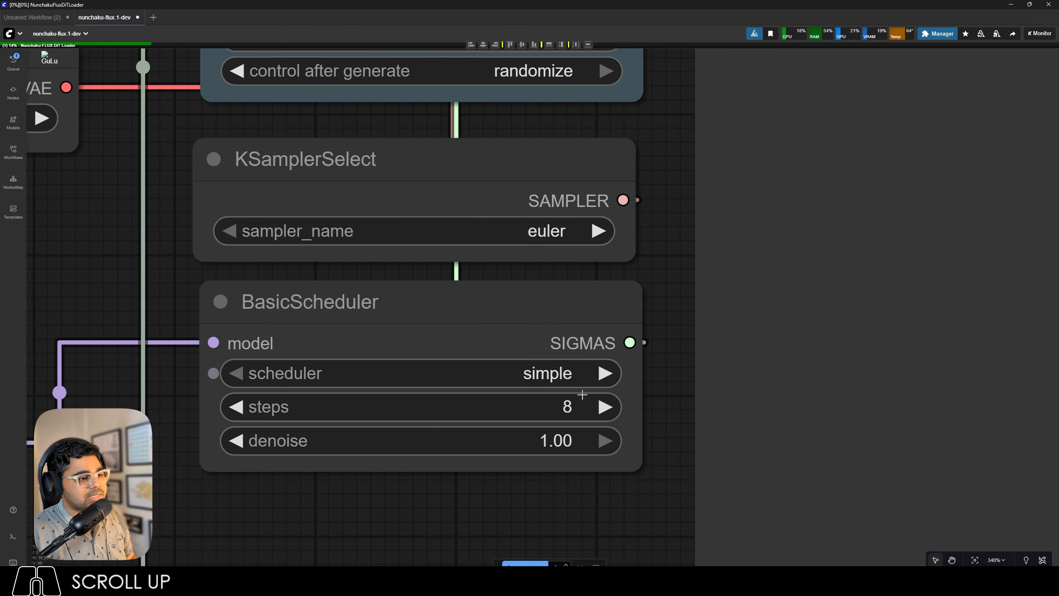
pyautogui.click(565, 408)
pyautogui.write('20')
pyautogui.press('Return')
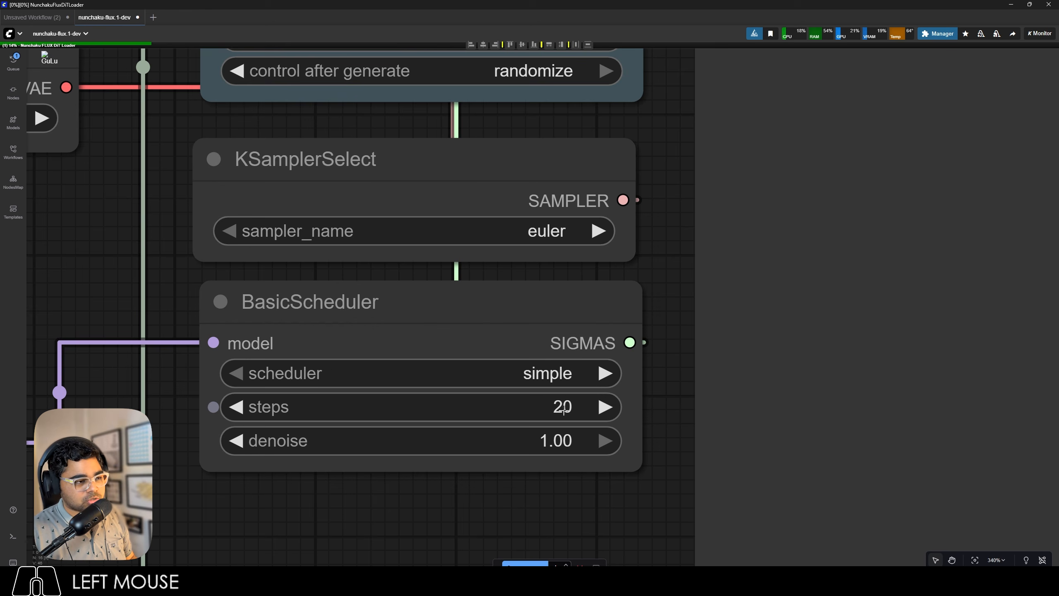
pyautogui.scroll(-12, 564, 409)
pyautogui.scroll(-4, 481, 411)
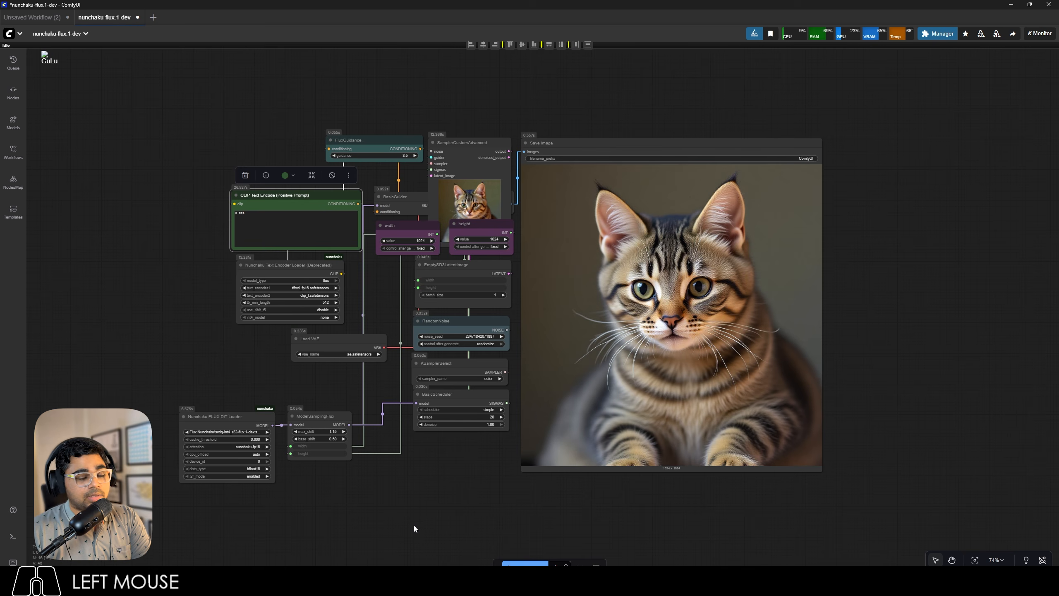
# Examine the generated cat image and check the sampling speed and execution time in the logs.
pyautogui.scroll(15, 270, 215)
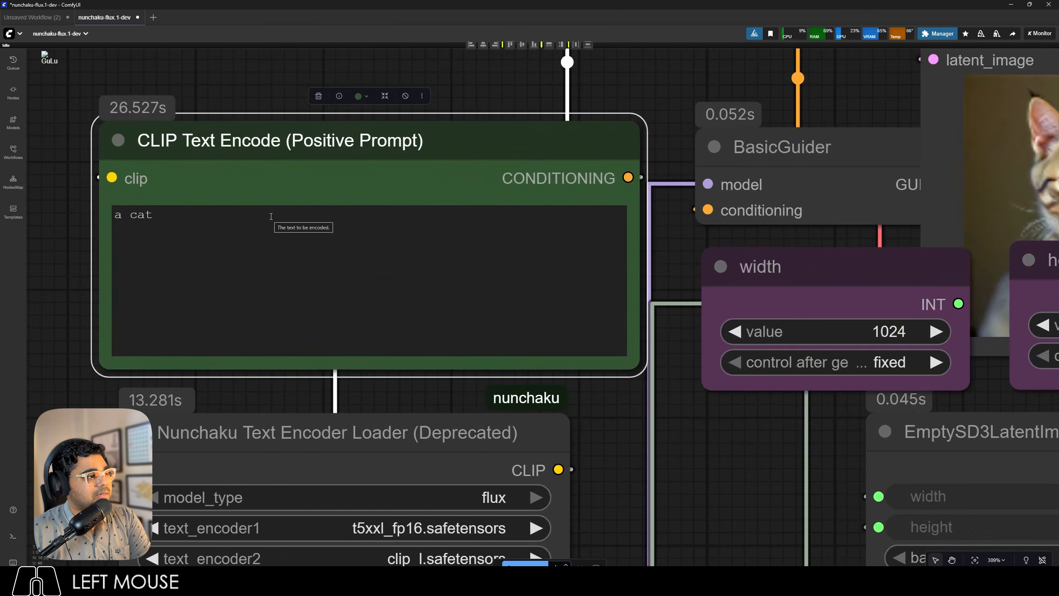
pyautogui.scroll(-14, 270, 215)
pyautogui.scroll(7, 713, 320)
pyautogui.scroll(-6, 713, 320)
pyautogui.scroll(3, 765, 284)
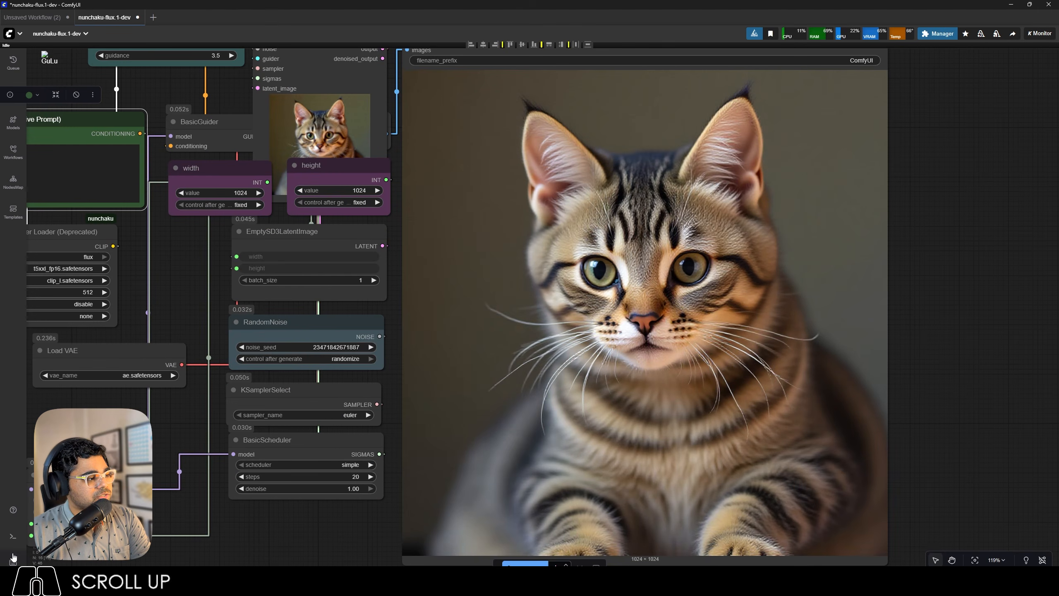
pyautogui.click(11, 538)
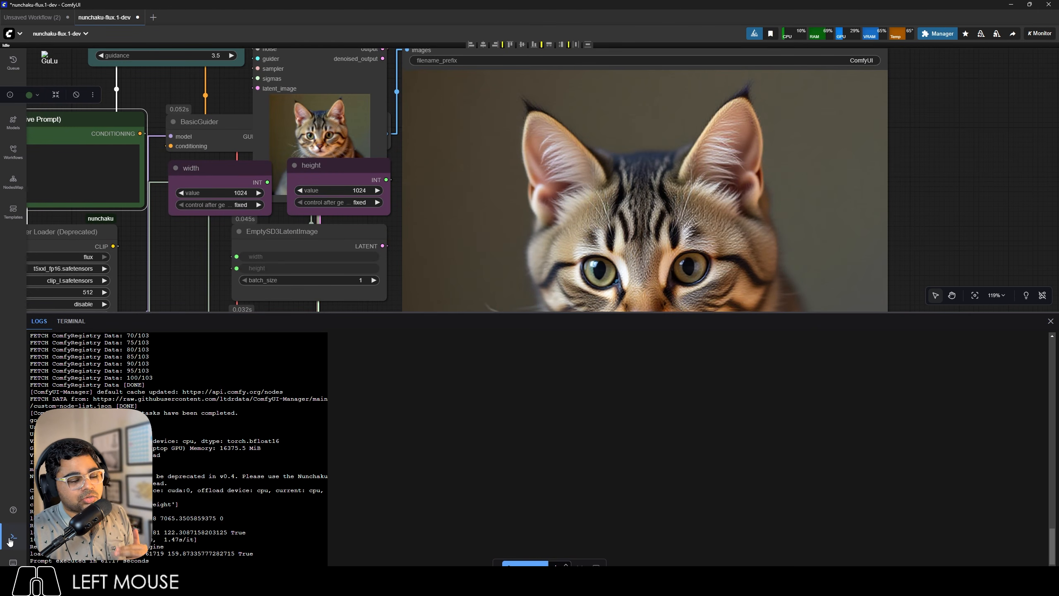
pyautogui.click(11, 539)
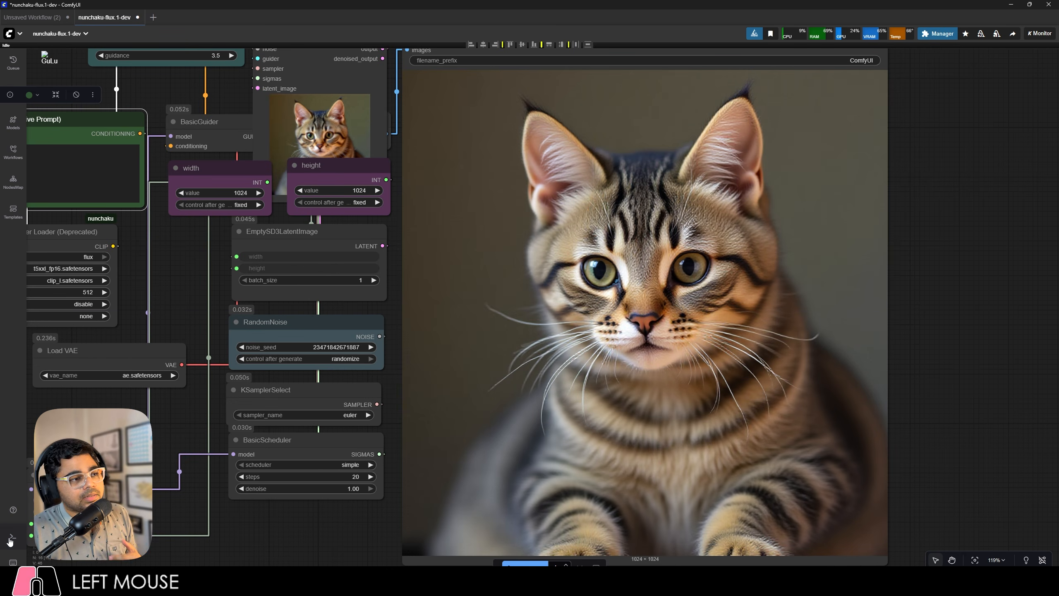
pyautogui.click(12, 538)
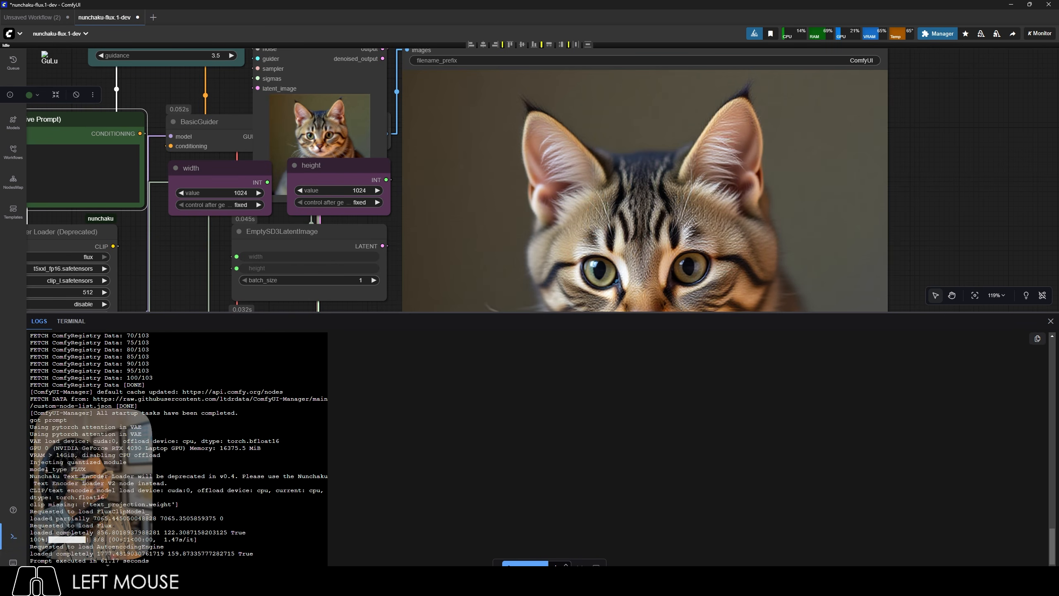
pyautogui.click(11, 538)
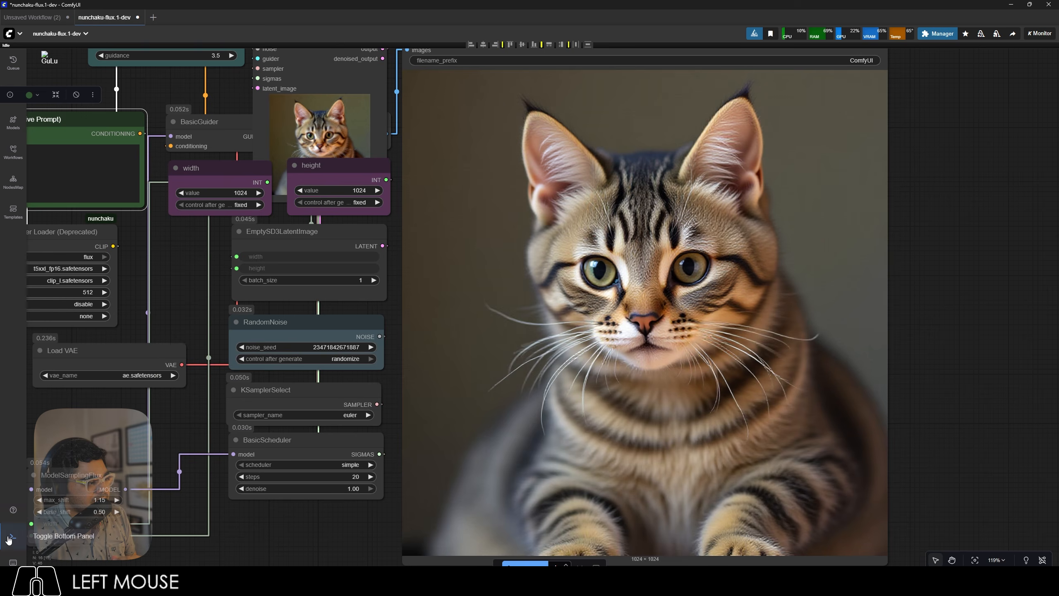
# Generate an image with prompt "Mechanical style curved residence with gears and sockets, made of stainless steel, located in New York City and surrounded by dense urban settlements.".
pyautogui.scroll(-6, 491, 477)
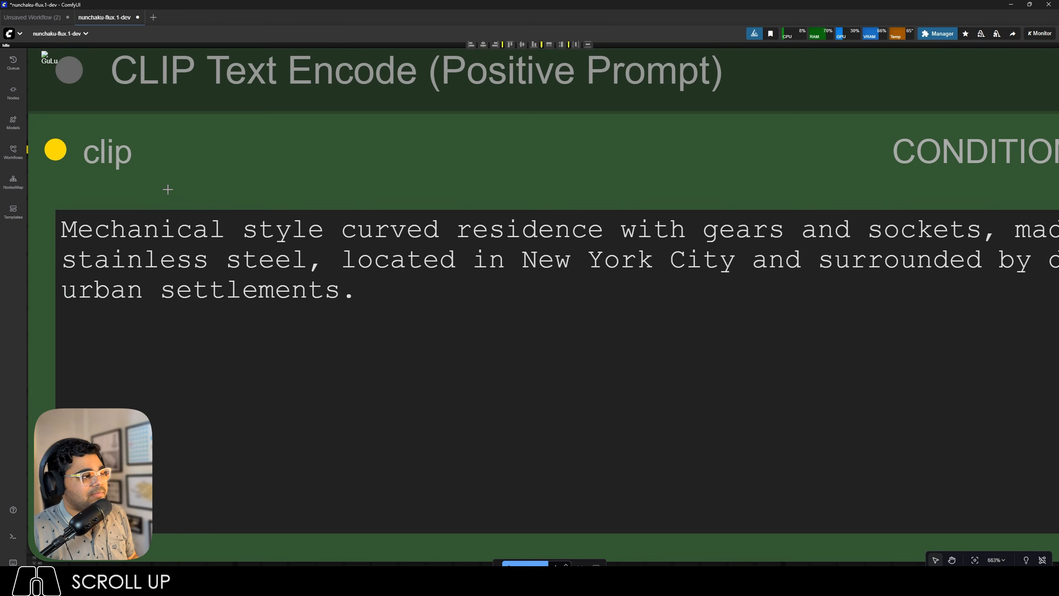
pyautogui.scroll(10, 166, 188)
pyautogui.scroll(-1, 168, 196)
pyautogui.scroll(-15, 167, 197)
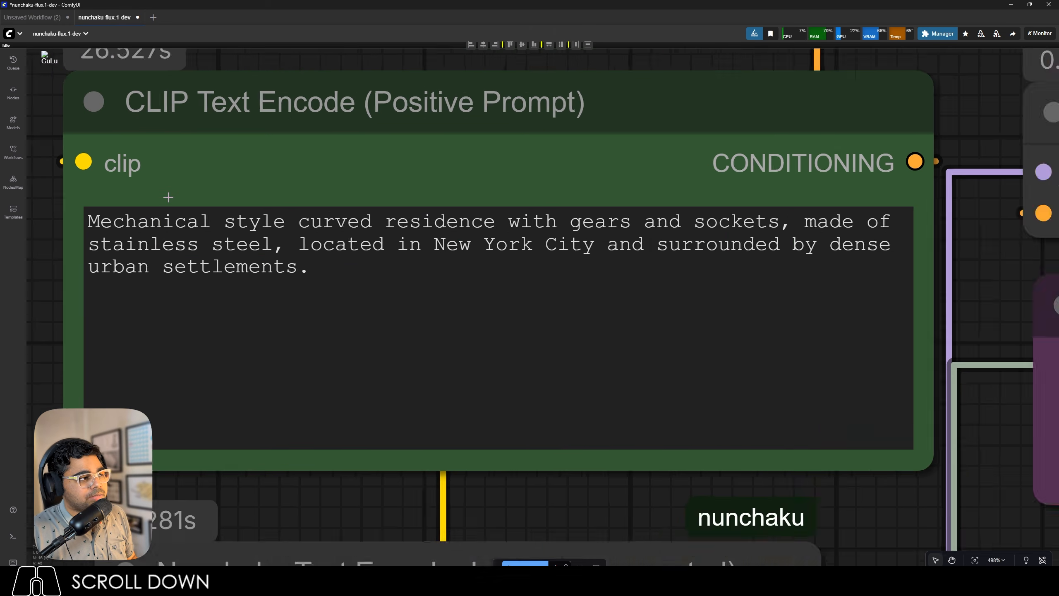
pyautogui.click(525, 563)
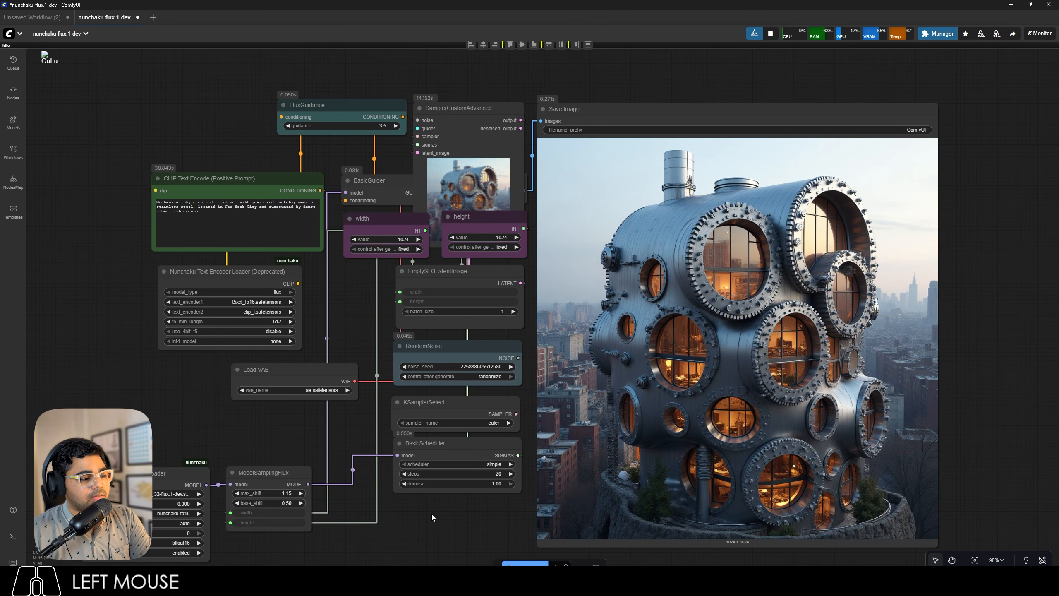
# Inspect the generated mechanical residence image up close and check its execution time in the logs.
pyautogui.scroll(-3, 539, 406)
pyautogui.scroll(7, 806, 353)
pyautogui.scroll(3, 802, 356)
pyautogui.scroll(-4, 792, 325)
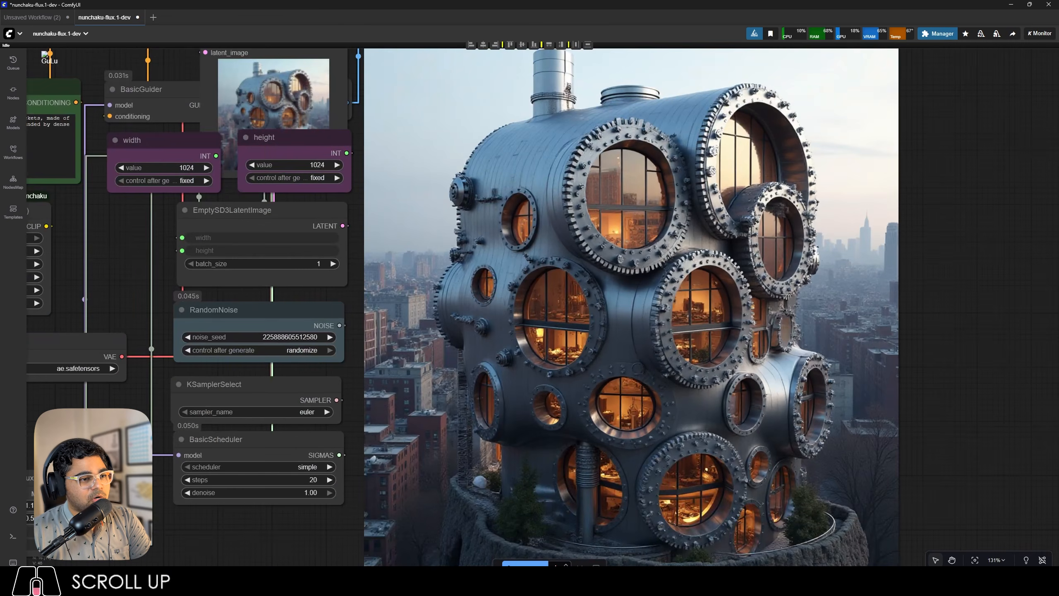
pyautogui.scroll(-1, 786, 297)
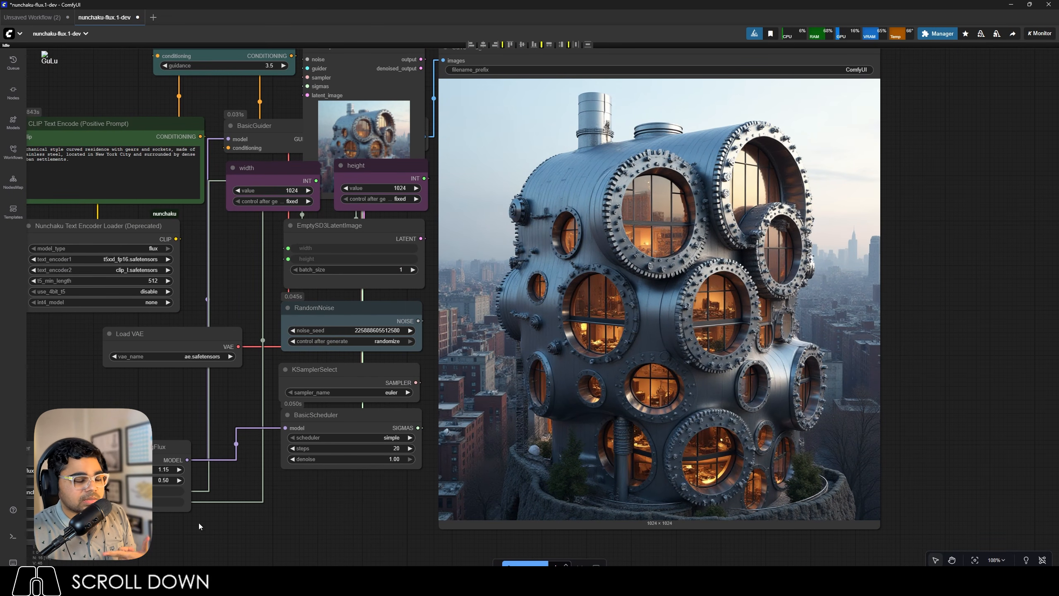
pyautogui.click(13, 536)
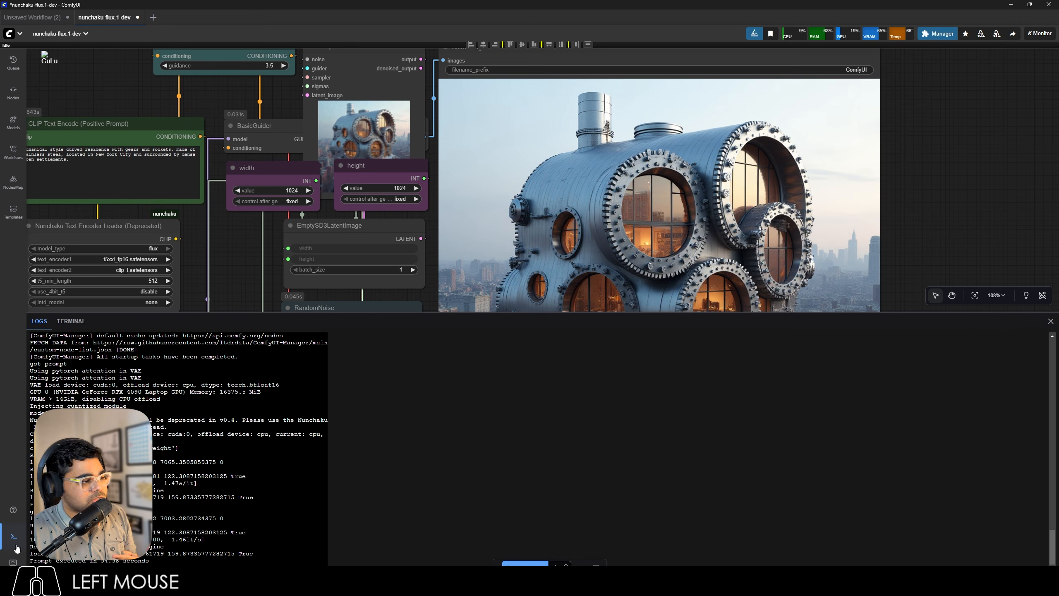
pyautogui.click(13, 536)
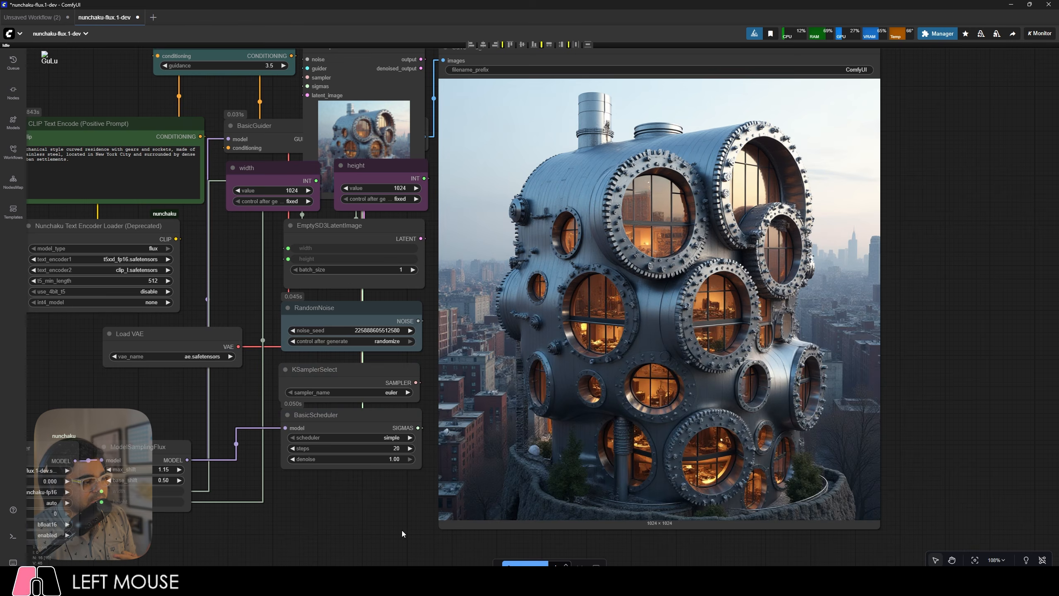
# Run the workflow again with the same residence prompt and check the new run's execution time in the logs.
pyautogui.scroll(-3, 385, 501)
pyautogui.scroll(1, 513, 417)
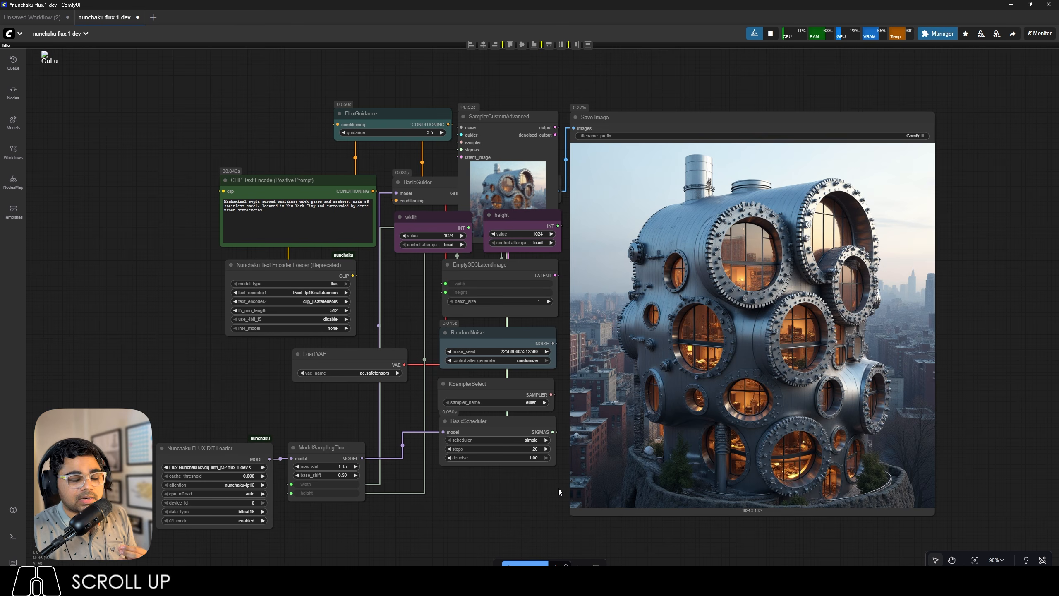
pyautogui.click(525, 563)
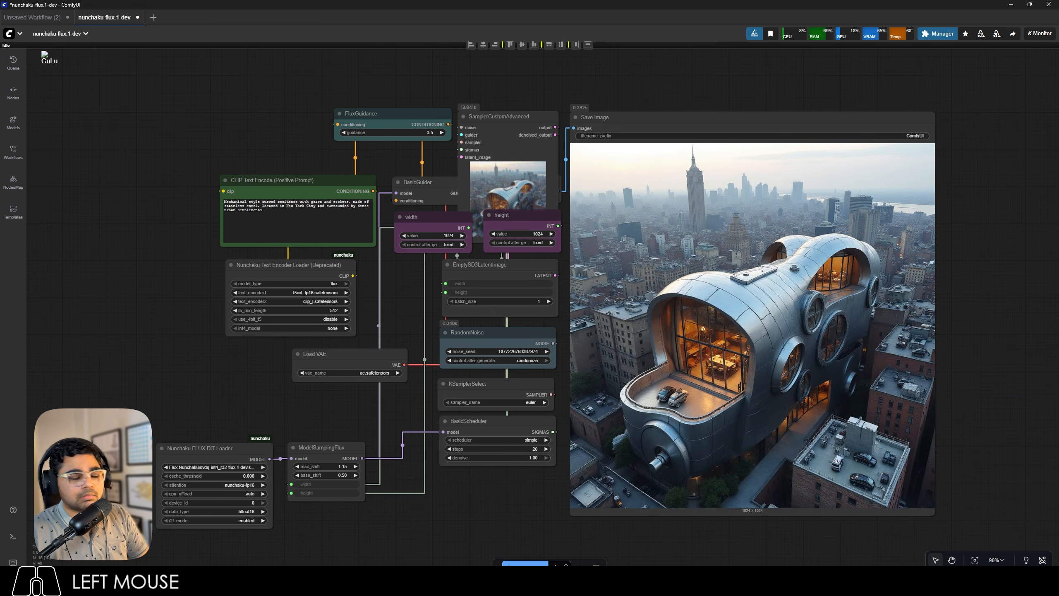
pyautogui.click(13, 536)
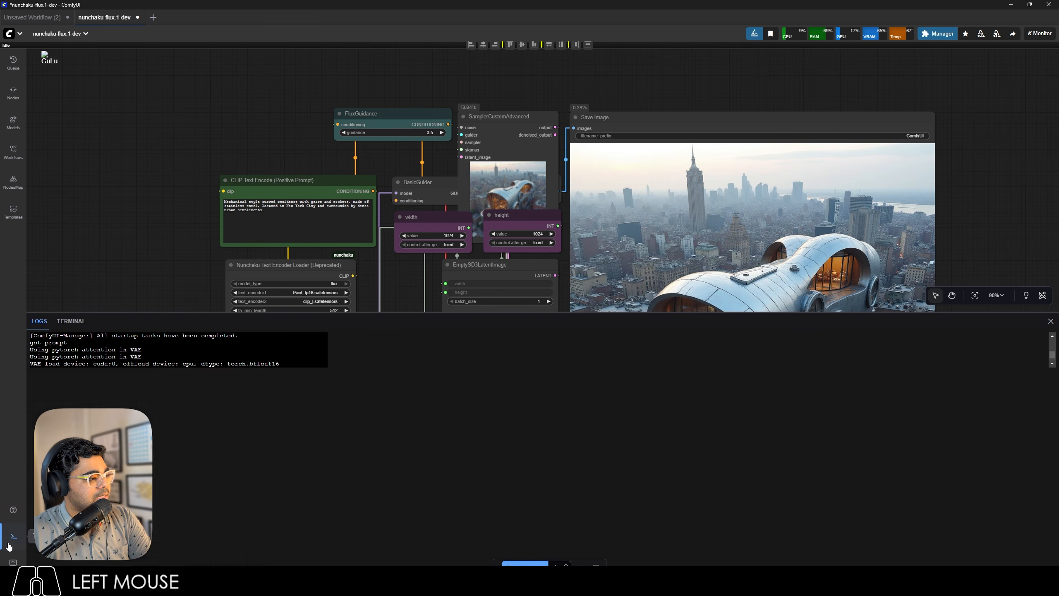
pyautogui.moveTo(115, 560); pyautogui.dragTo(99, 561)
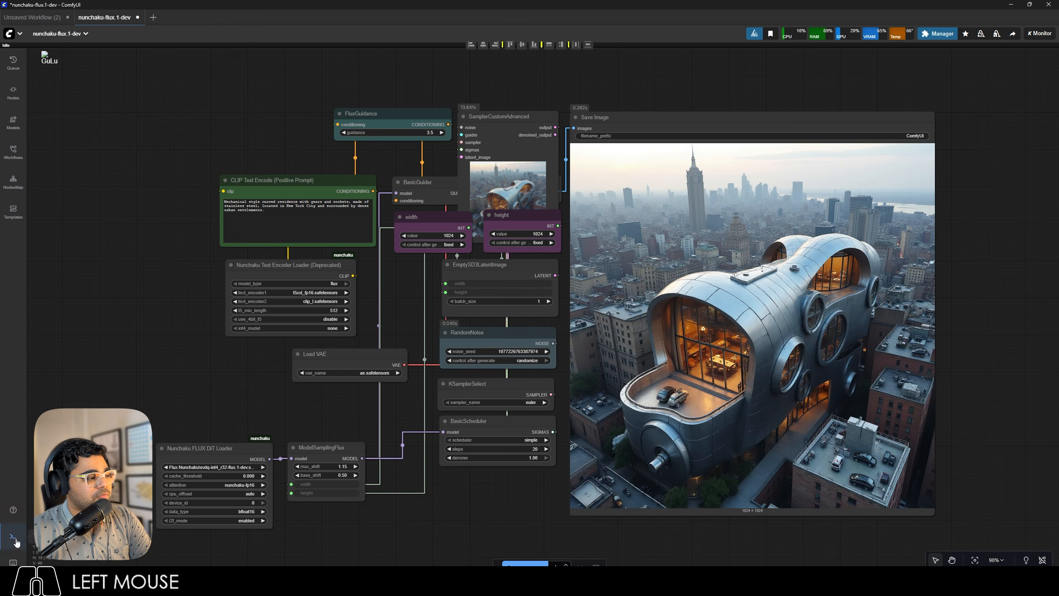
pyautogui.click(13, 536)
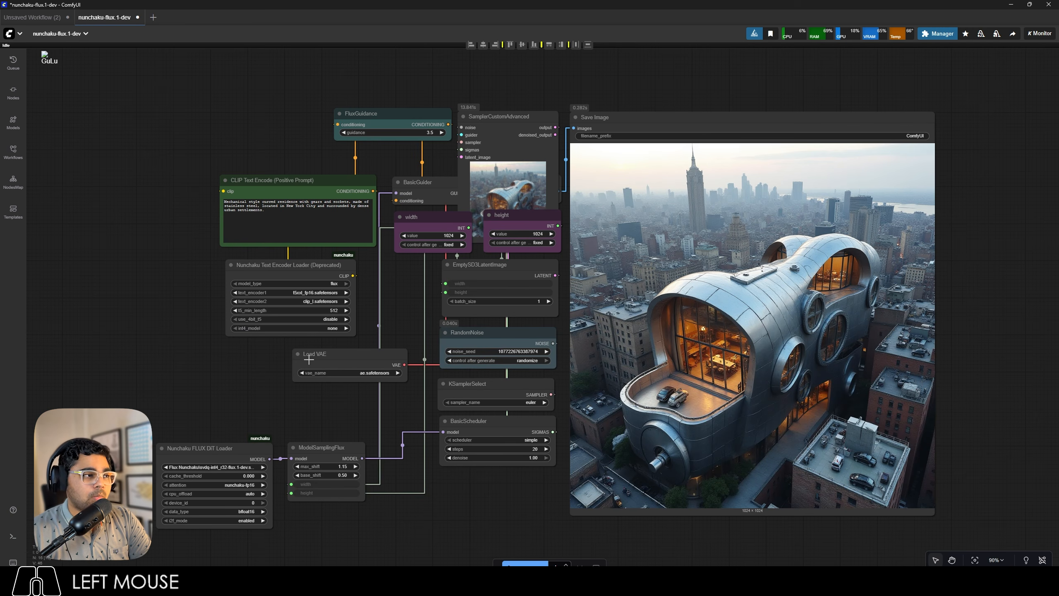
# Move the Nunchaku Text Encoder Loader node beside the positive prompt node, on the side of its clip input.
pyautogui.moveTo(306, 264); pyautogui.dragTo(137, 187)
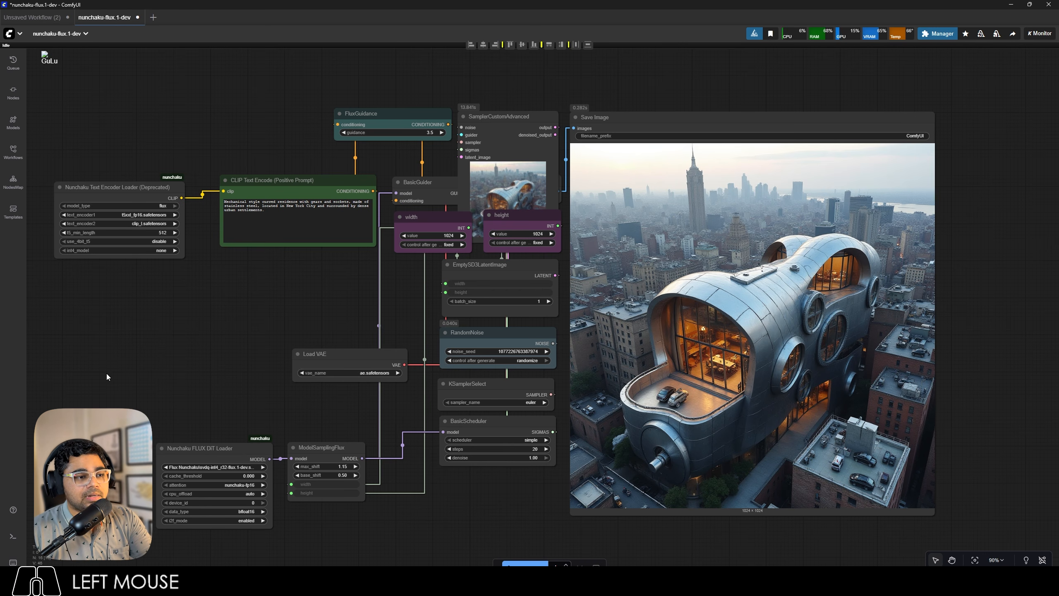
# Compare the SamplerCustomAdvanced node's run time with the execution time in the logs, and look over the workflow's nodes.
pyautogui.click(11, 534)
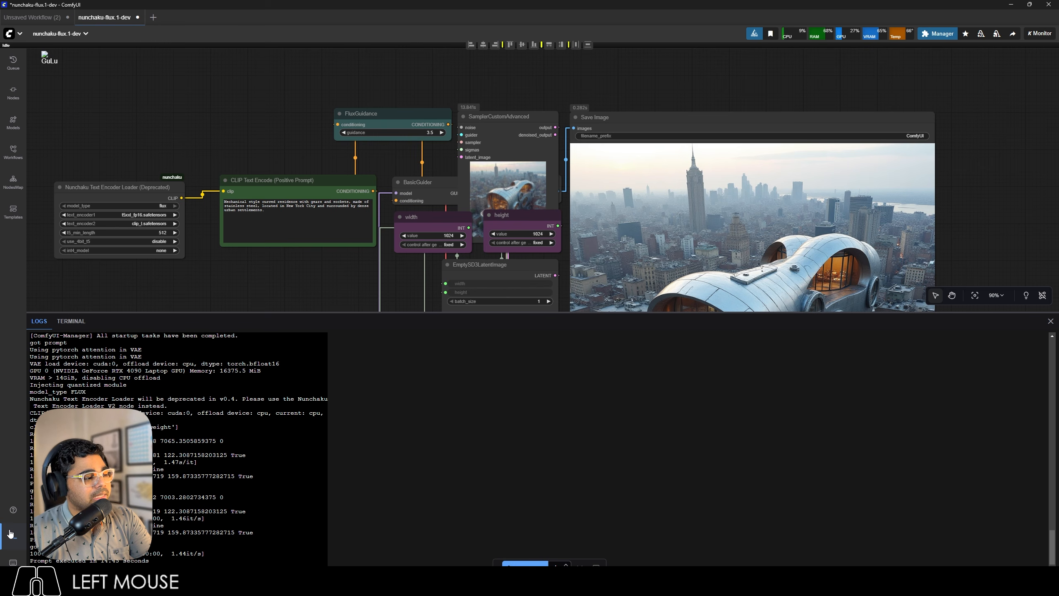
pyautogui.click(10, 534)
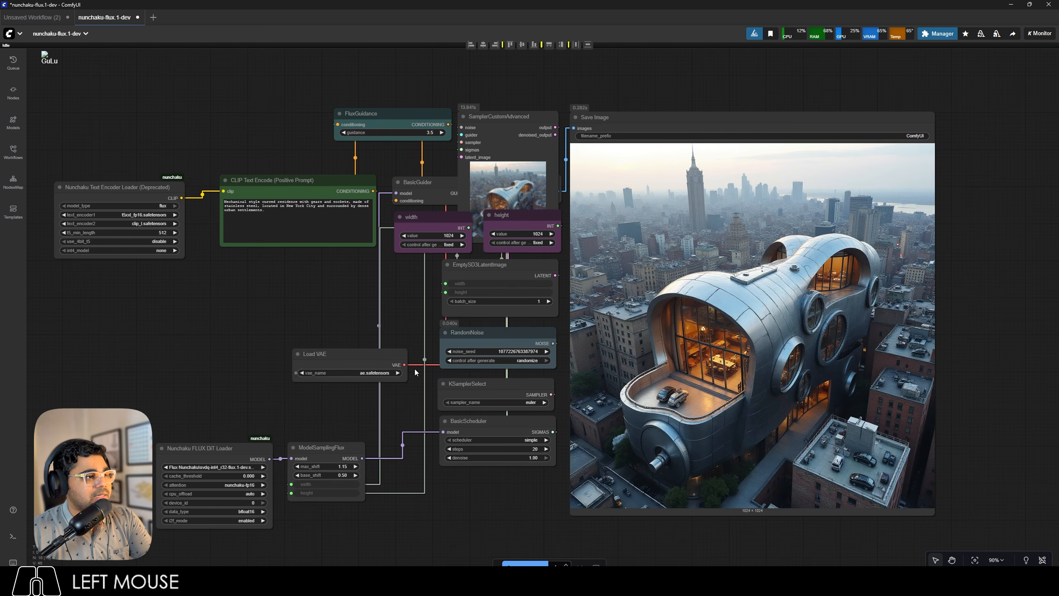
pyautogui.scroll(18, 484, 109)
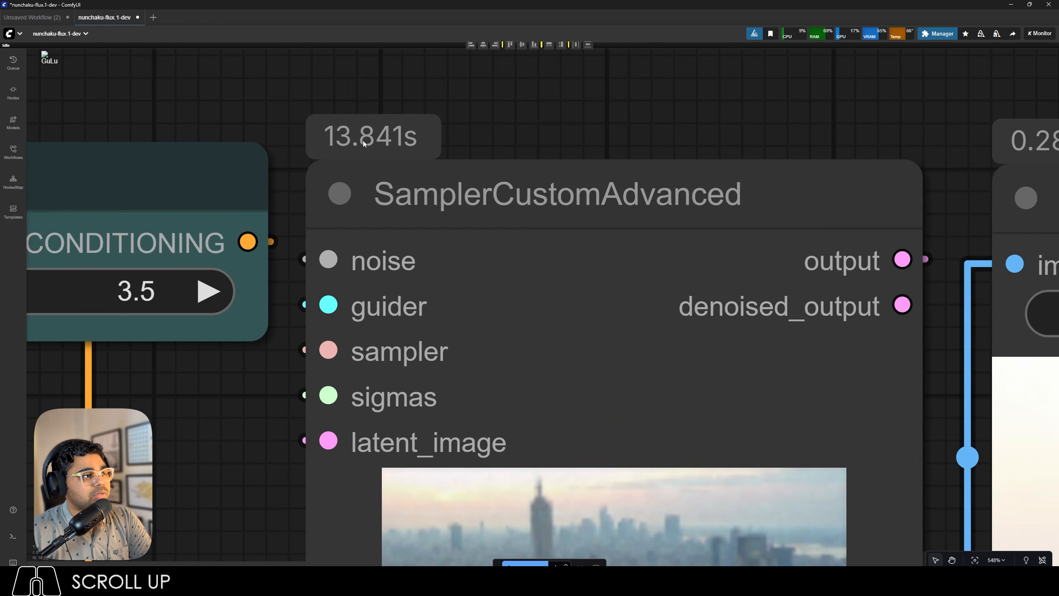
pyautogui.click(13, 536)
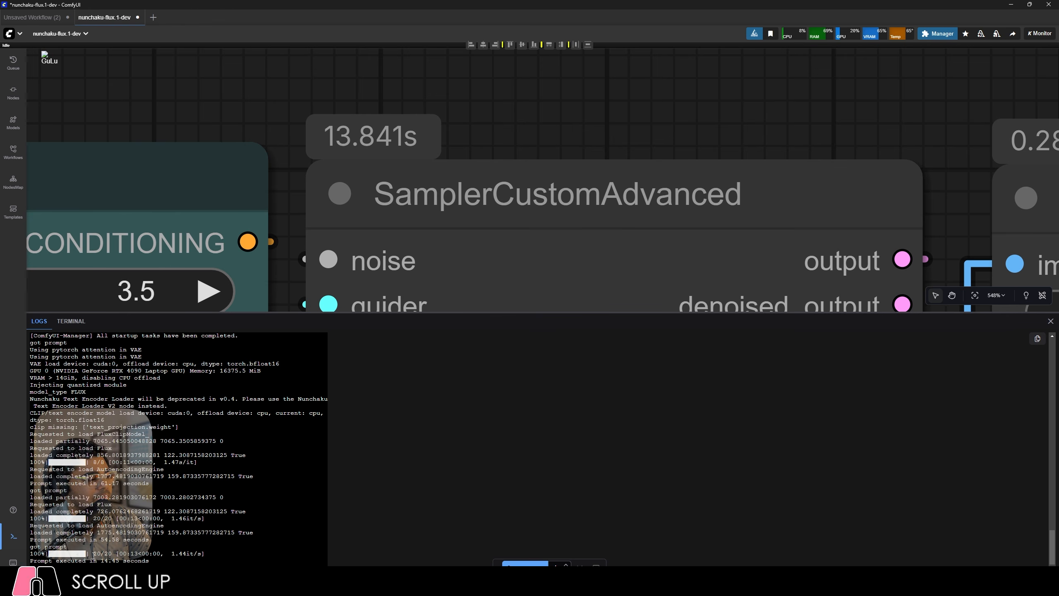
pyautogui.click(11, 541)
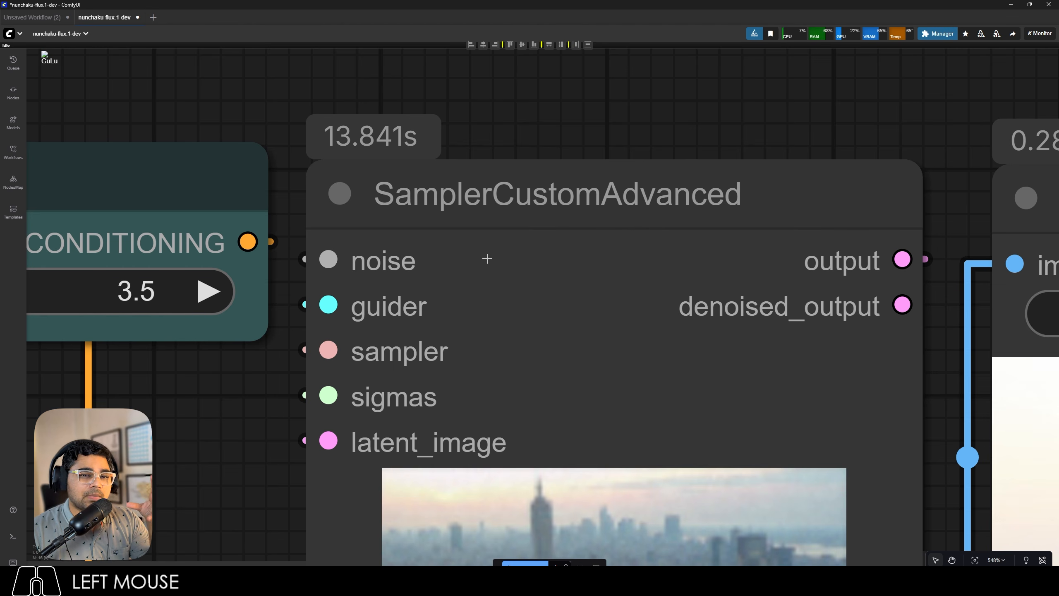
pyautogui.scroll(-15, 487, 259)
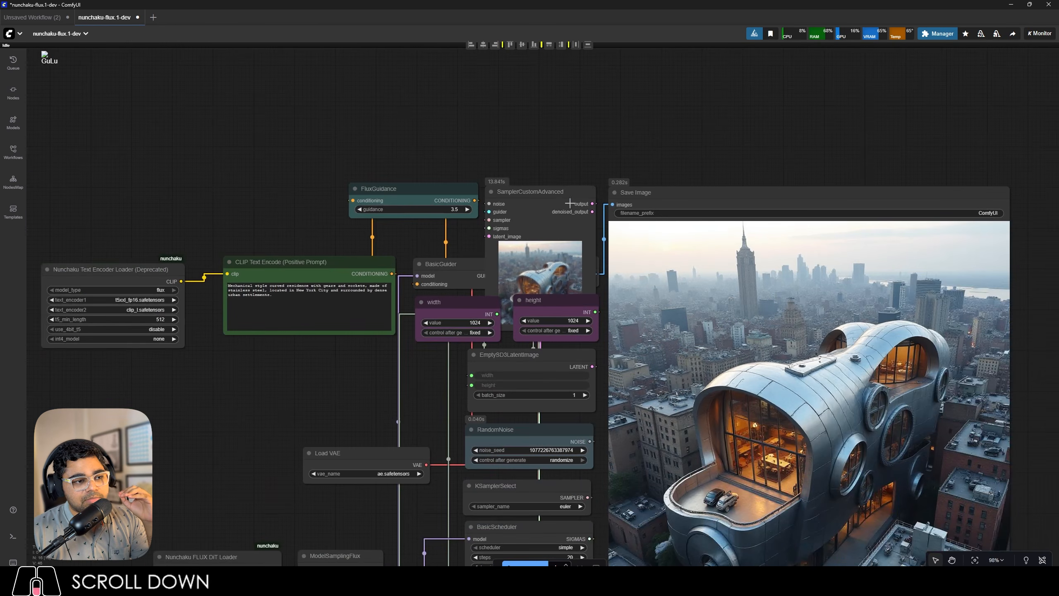
pyautogui.scroll(-2, 570, 204)
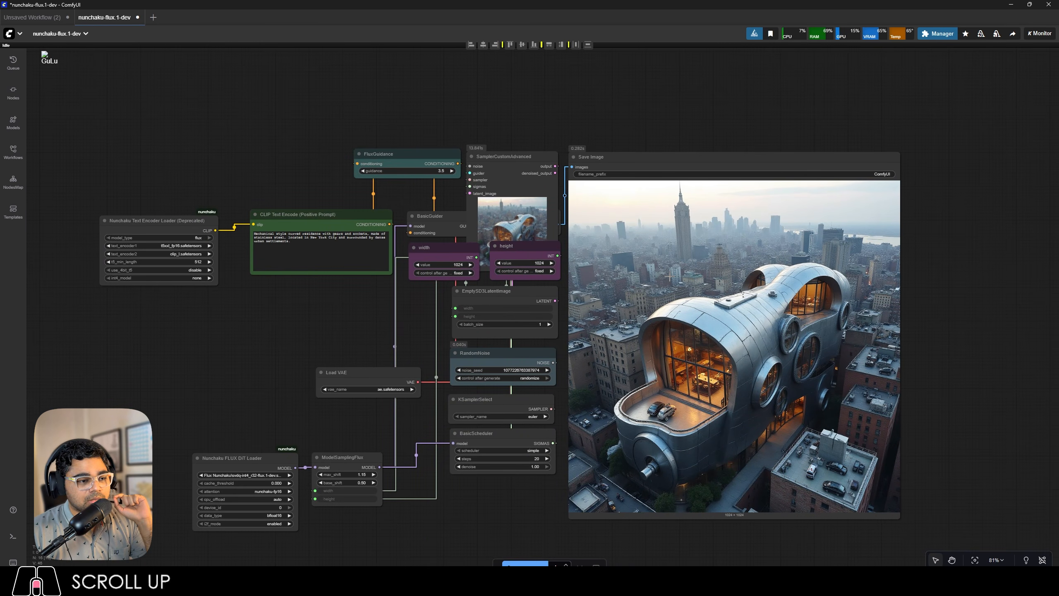
pyautogui.scroll(-4, 669, 276)
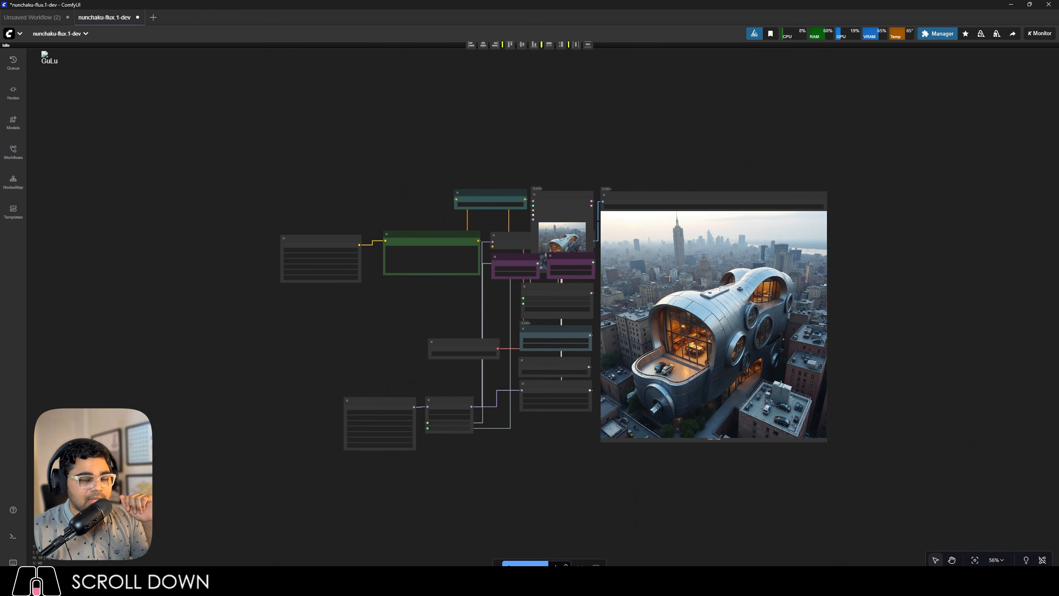
pyautogui.scroll(3, 468, 465)
pyautogui.scroll(20, 468, 465)
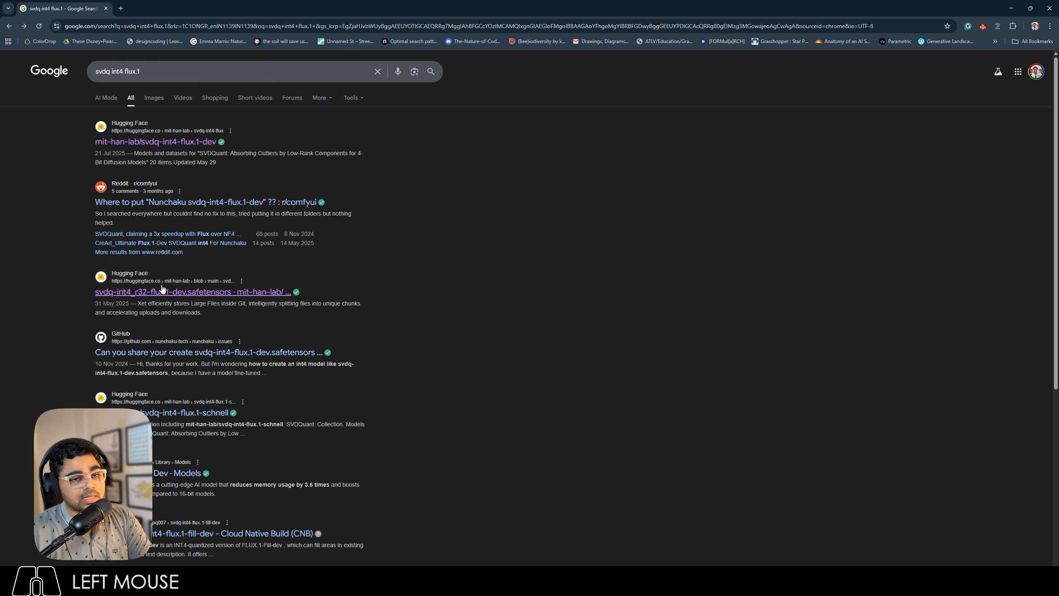
# Switch to Chrome and view the files of the mit-han-lab/svdq-int4-flux.1-dev repository from the search results, closing it when done.
pyautogui.middleClick(155, 142)
pyautogui.click(168, 4)
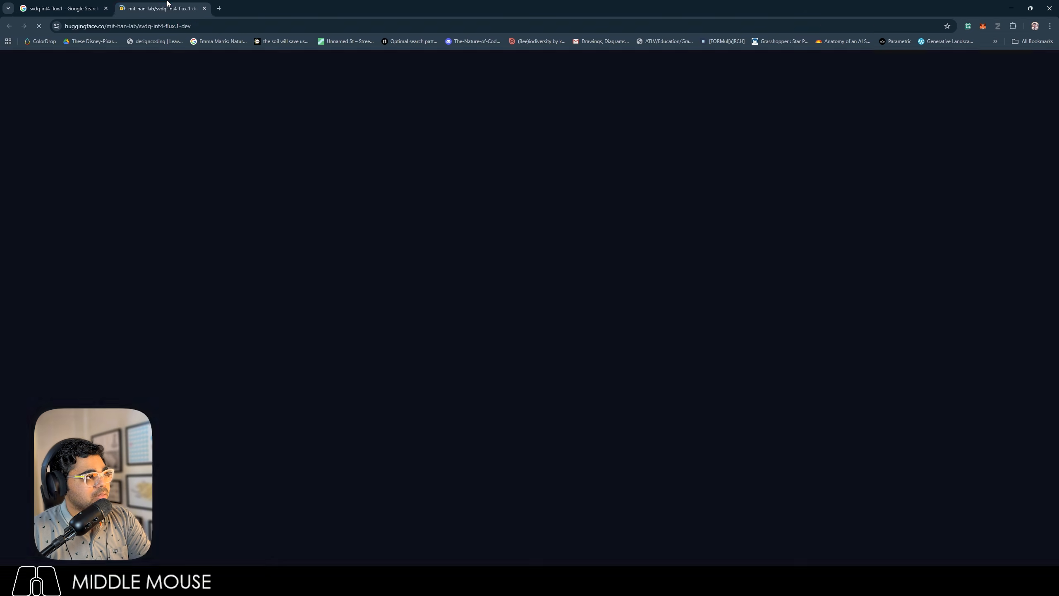
pyautogui.click(308, 140)
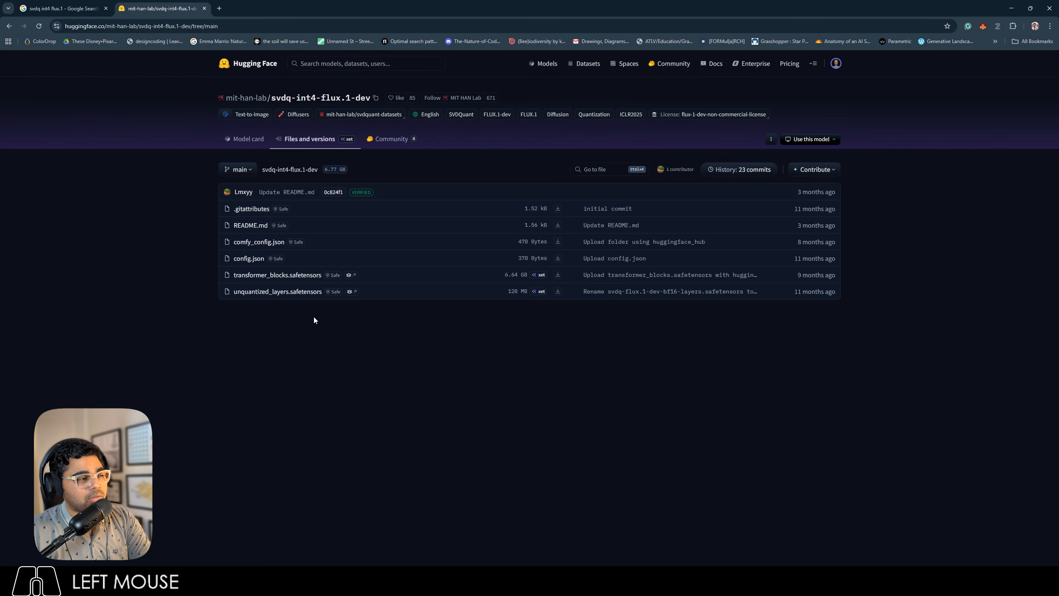
pyautogui.click(203, 8)
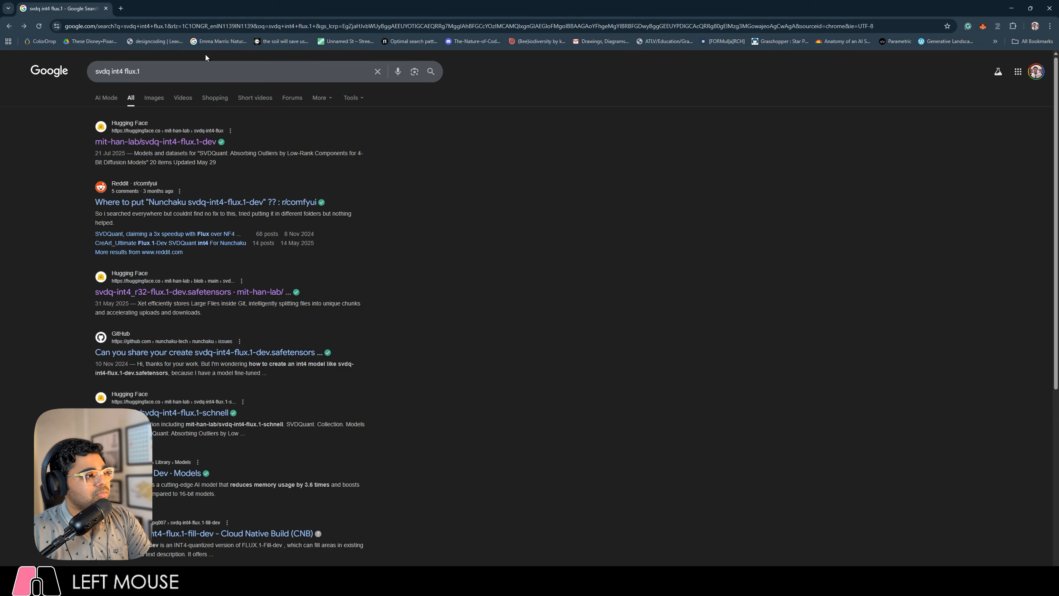
# Open the svdq-int4_r32-flux.1-dev.safetensors search result and review the nunchaku-flux.1-dev model card and its repository files.
pyautogui.middleClick(172, 293)
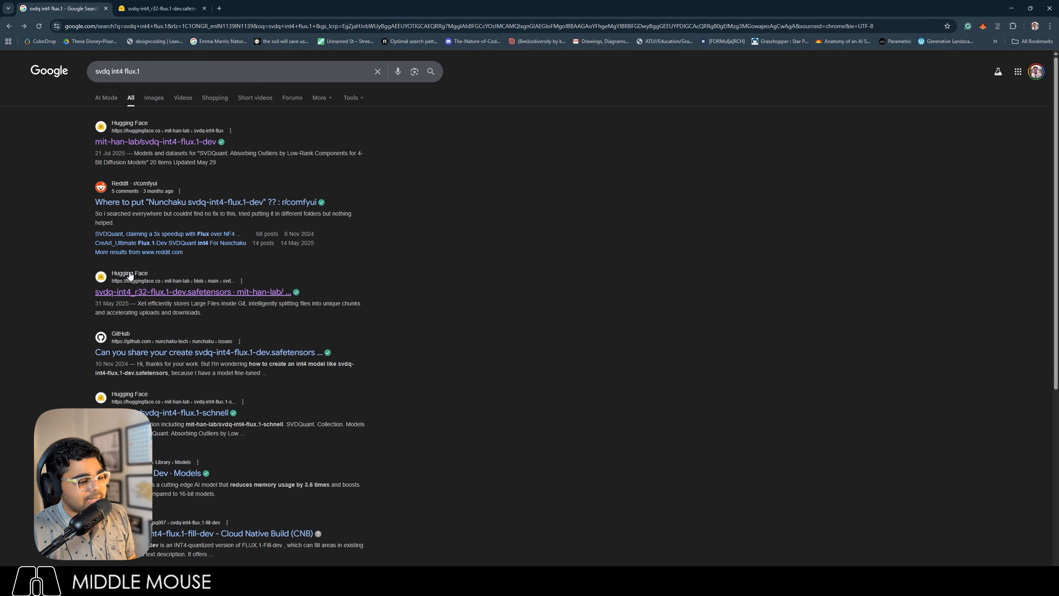
pyautogui.click(163, 8)
pyautogui.scroll(-6, 315, 258)
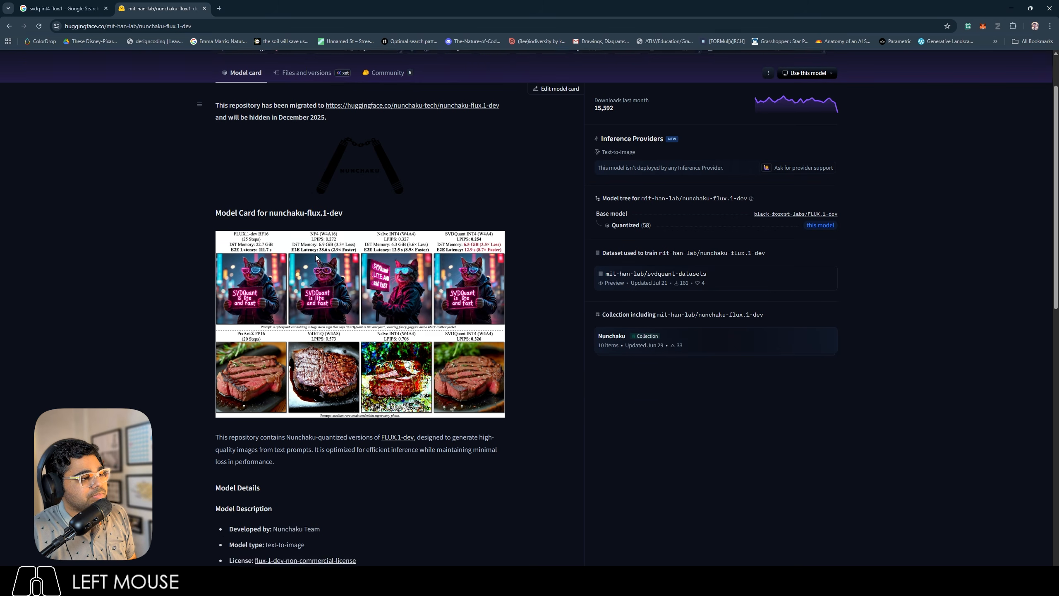
pyautogui.scroll(5, 316, 257)
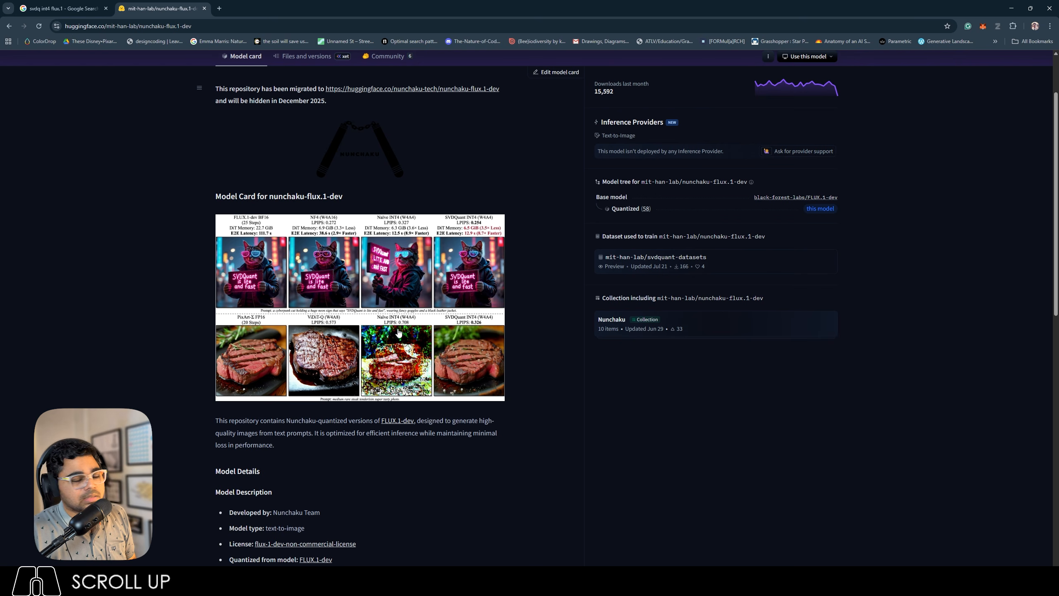
pyautogui.scroll(2, 402, 323)
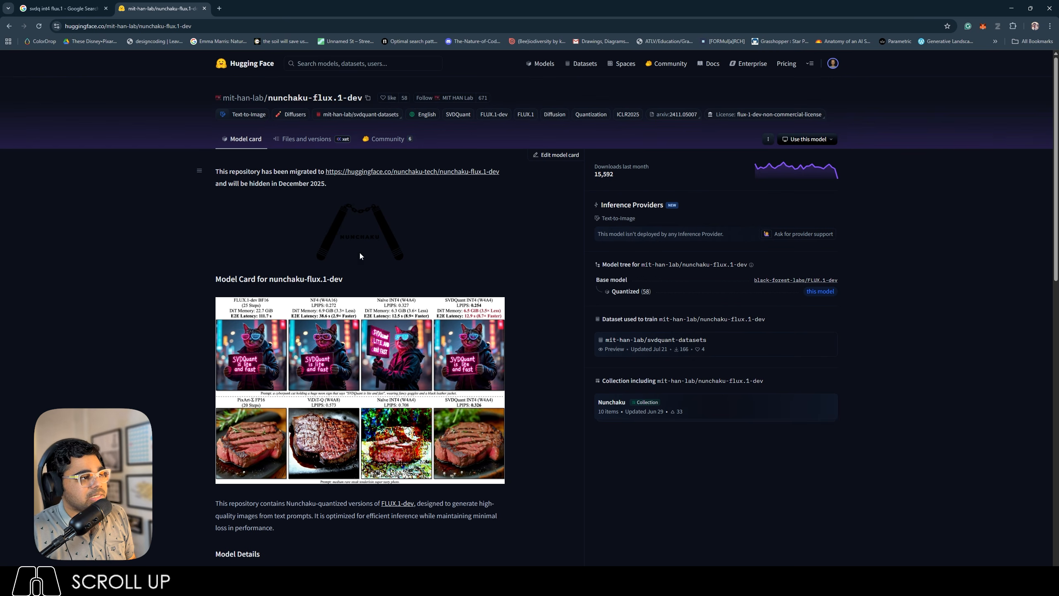
pyautogui.click(311, 144)
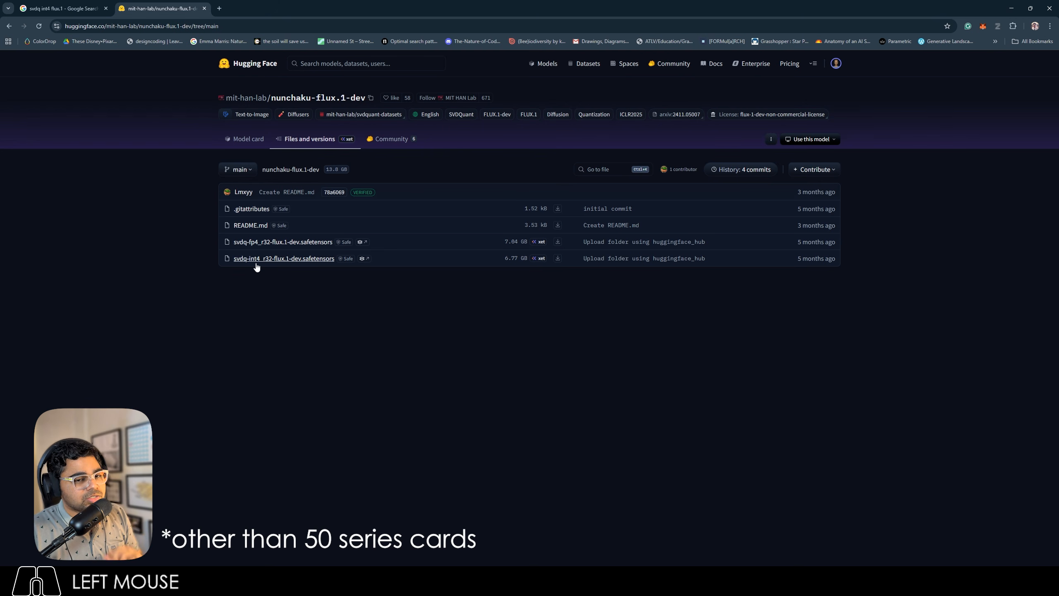
# Search Google for "svdq int4 flux.1 depth" and view the files of the mit-han-lab/nunchaku-flux.1-depth-dev repository.
pyautogui.click(62, 8)
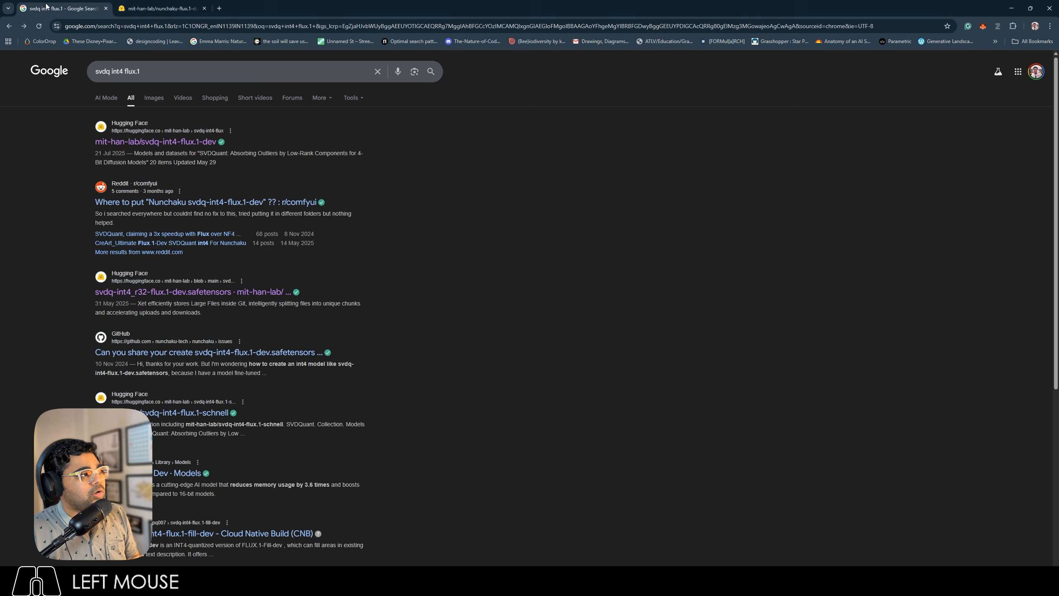
pyautogui.click(159, 74)
pyautogui.write('depth')
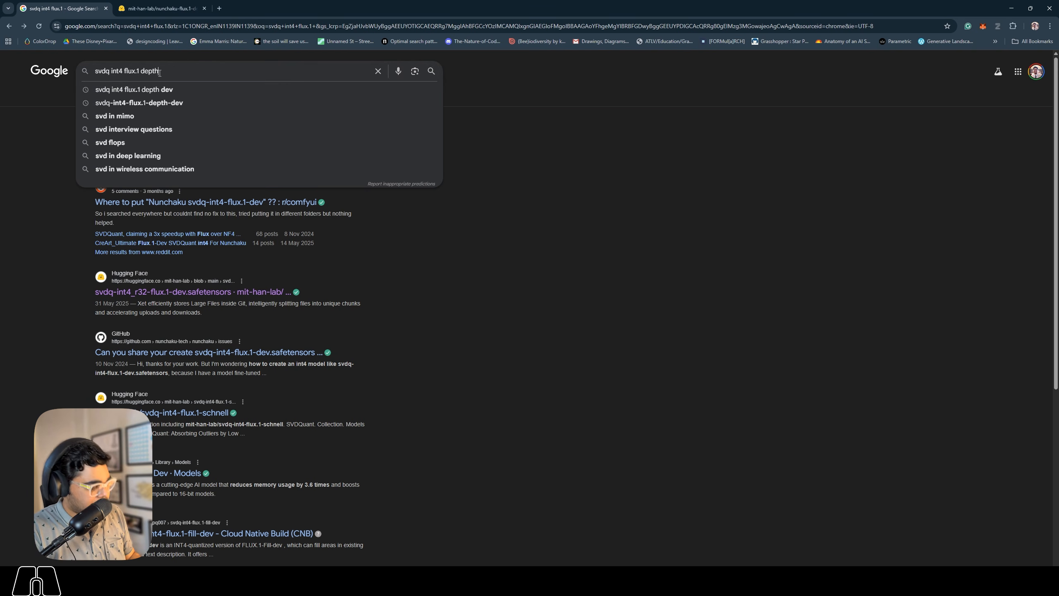
pyautogui.press('Return')
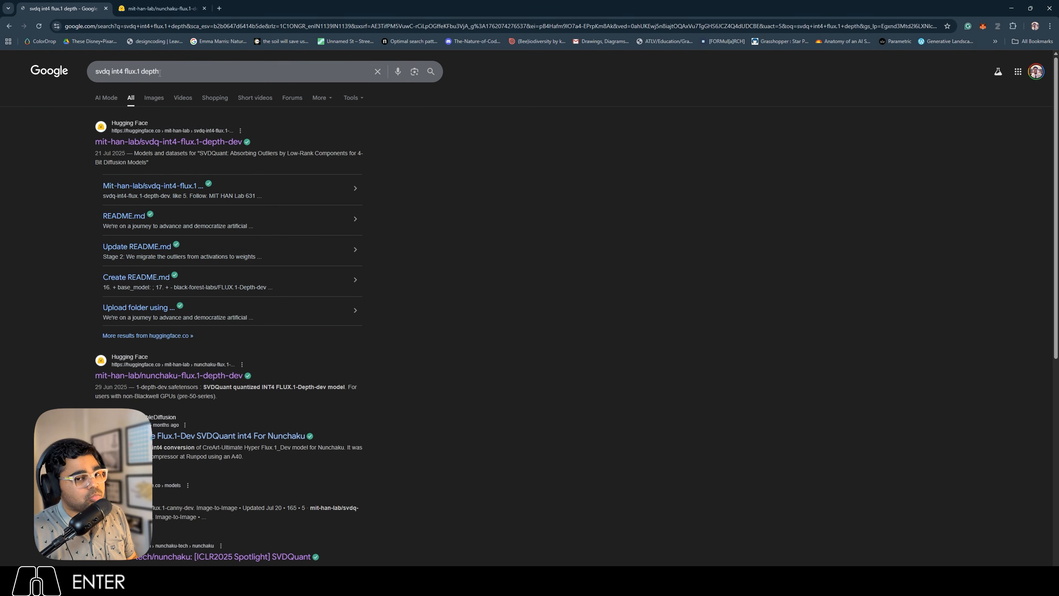
pyautogui.click(170, 376)
pyautogui.click(300, 156)
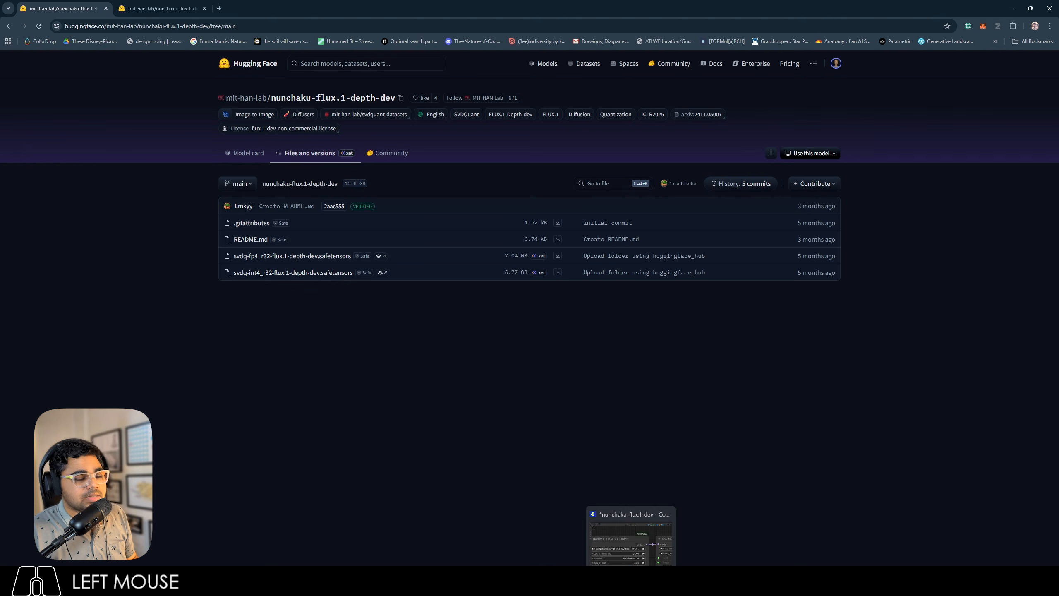
# Switch back to ComfyUI and open the nunchaku-flux.1-dev-controlnet-union-pro2 workflow from the ComfyUI-nunchaku templates.
pyautogui.click(630, 583)
pyautogui.scroll(-20, 495, 371)
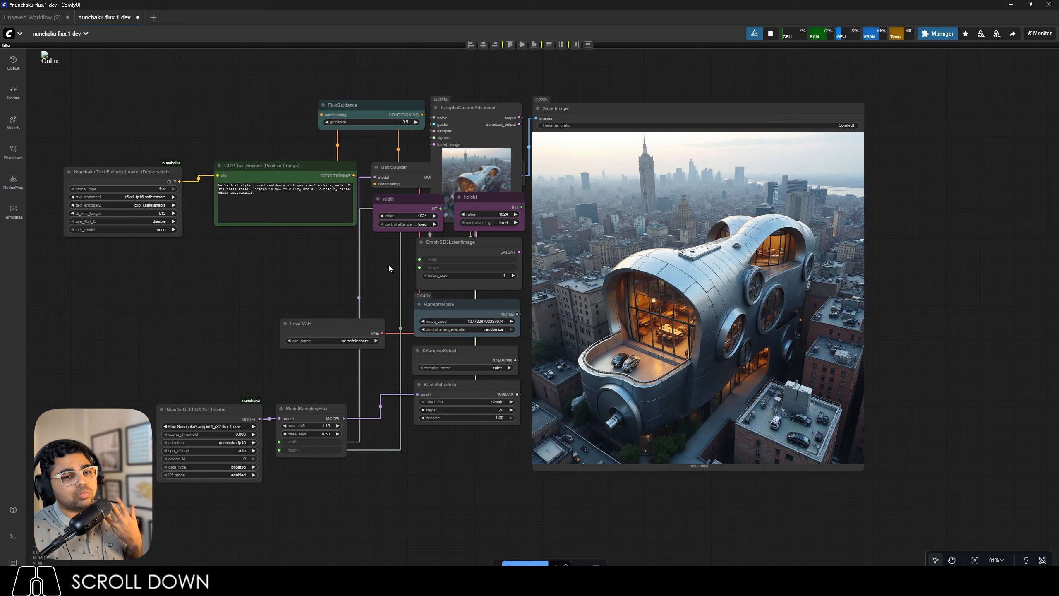
pyautogui.click(13, 212)
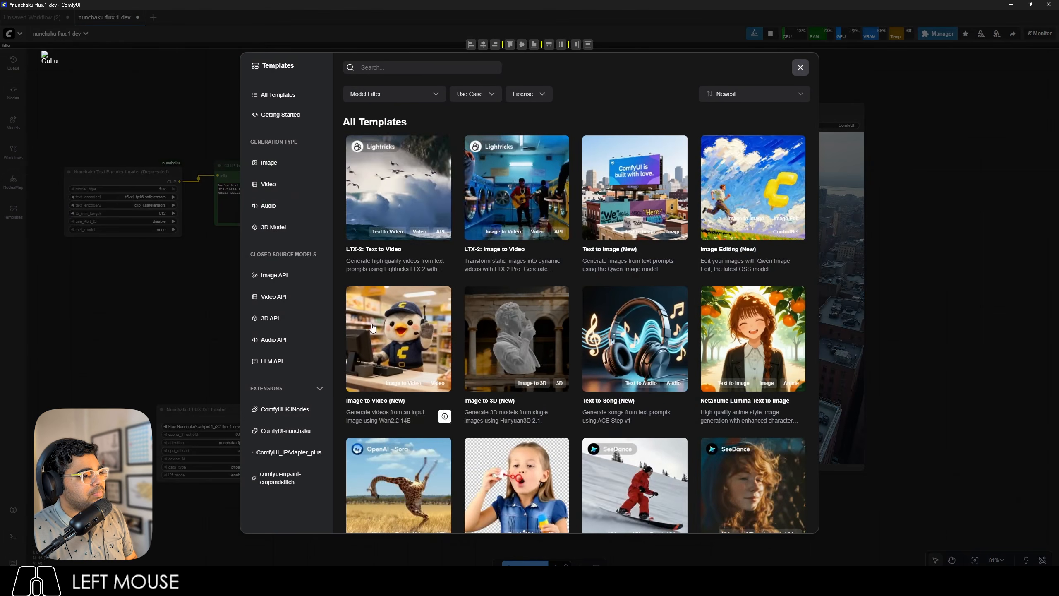
pyautogui.click(303, 432)
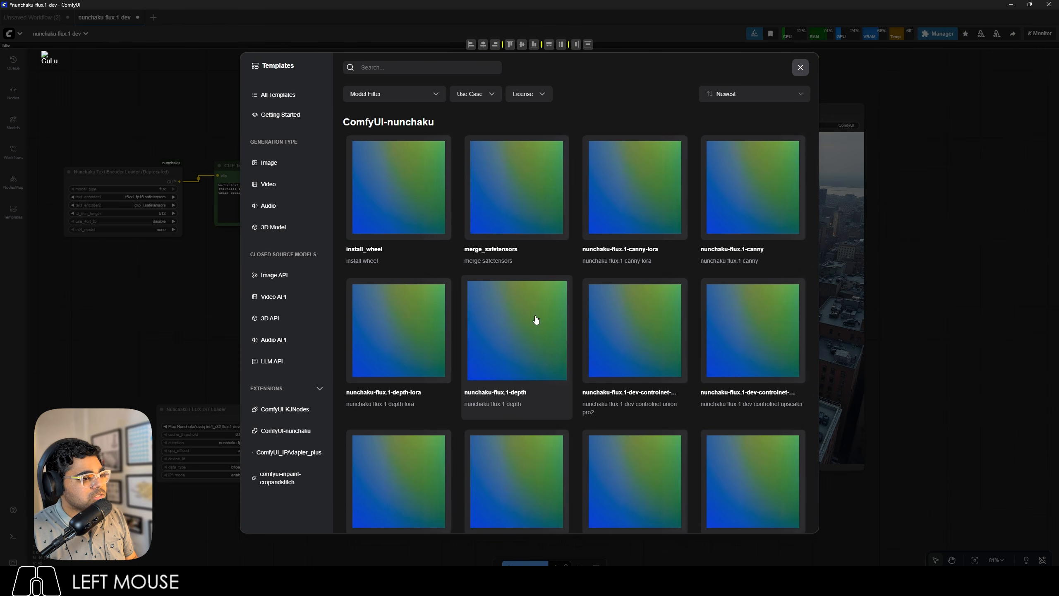
pyautogui.scroll(-8, 535, 320)
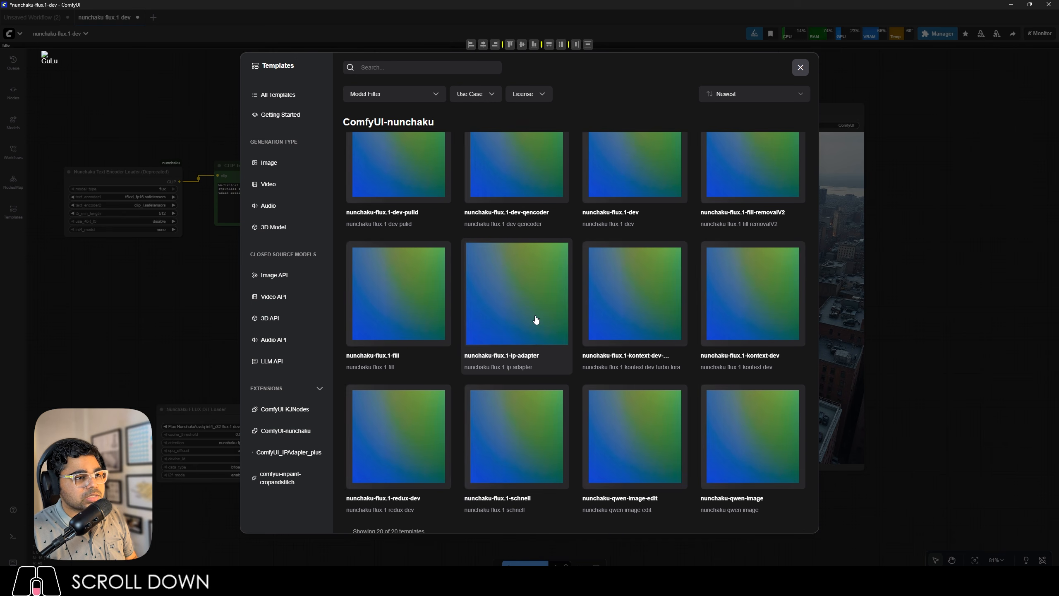
pyautogui.scroll(3, 621, 221)
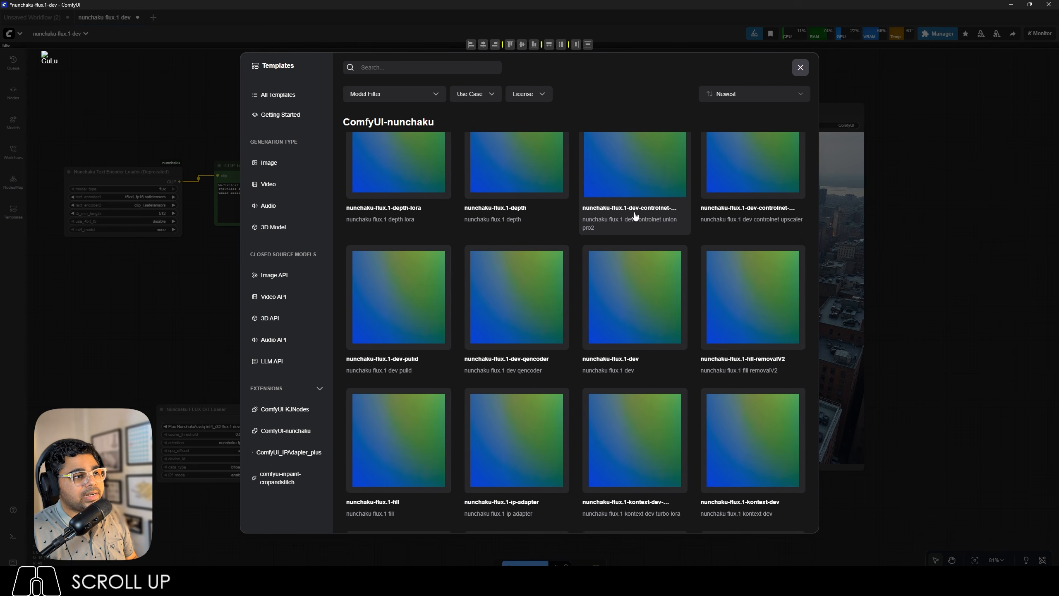
pyautogui.click(634, 215)
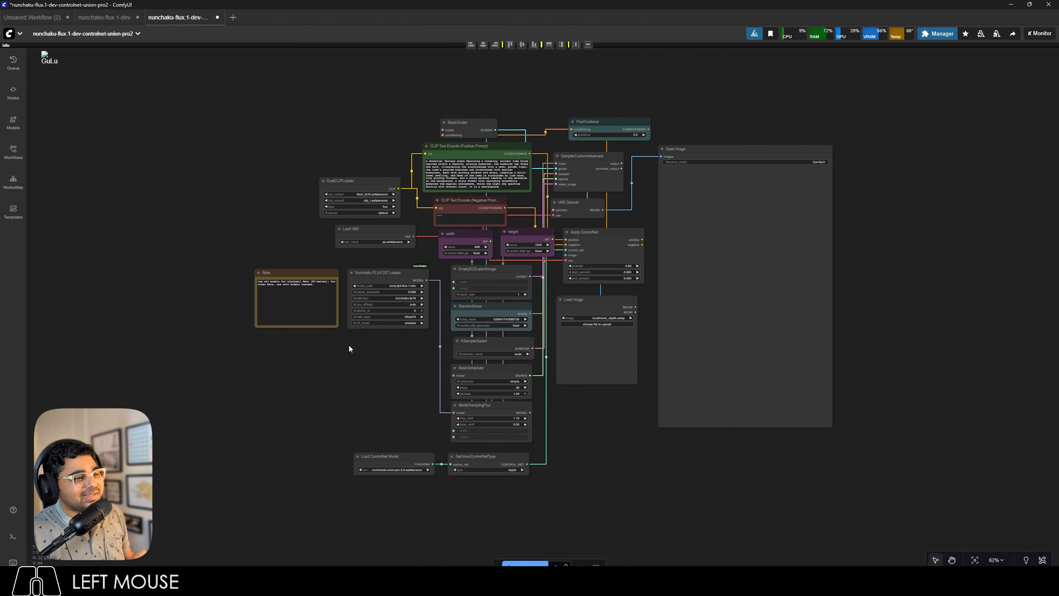
# Set the Load ControlNet Model node to FLUX Union 2.safetensors.
pyautogui.scroll(15, 421, 497)
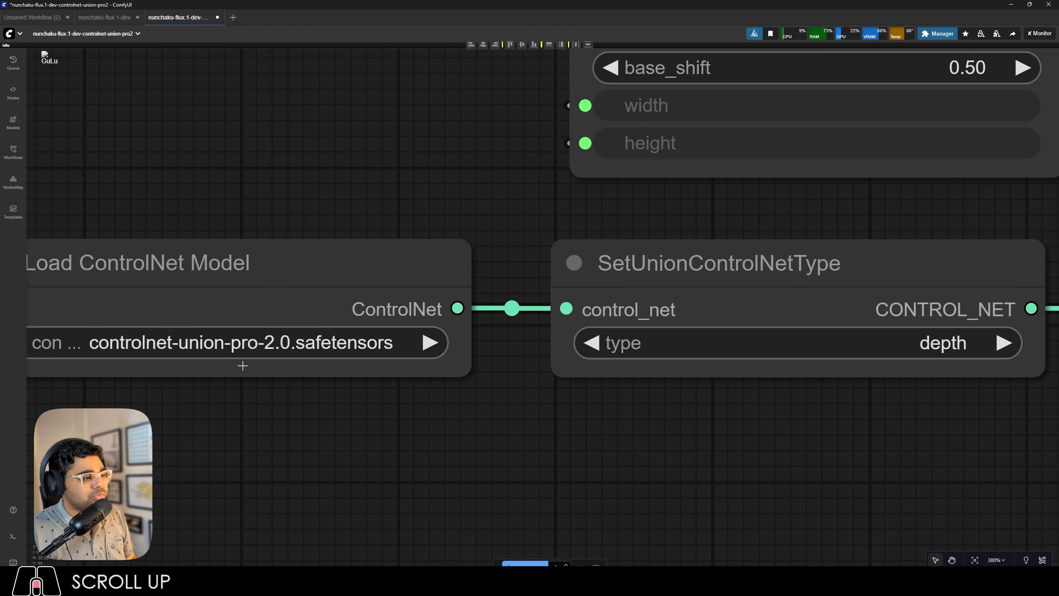
pyautogui.click(244, 351)
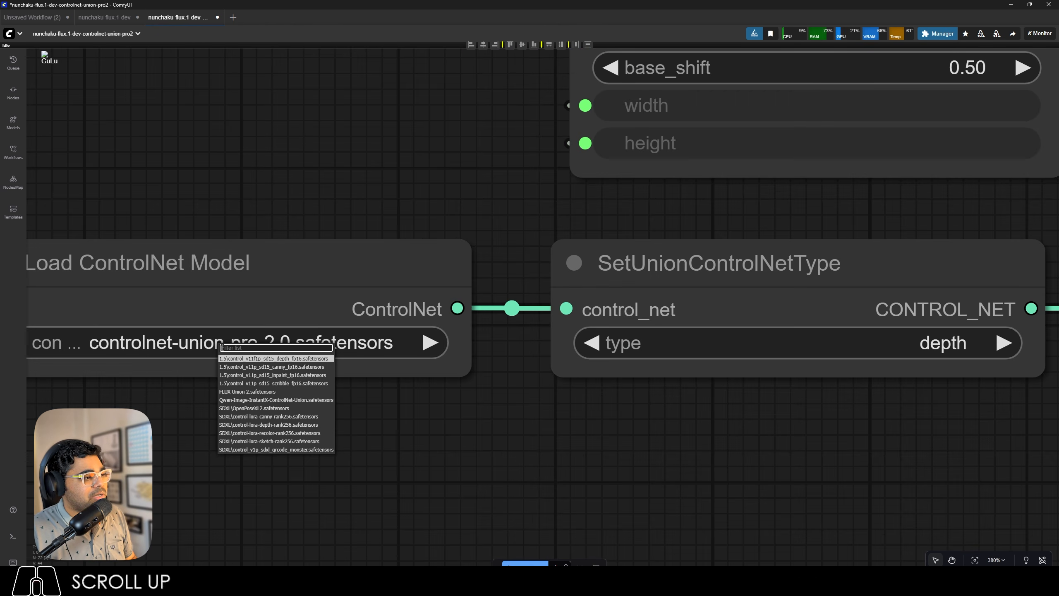
pyautogui.click(250, 391)
pyautogui.scroll(-5, 537, 388)
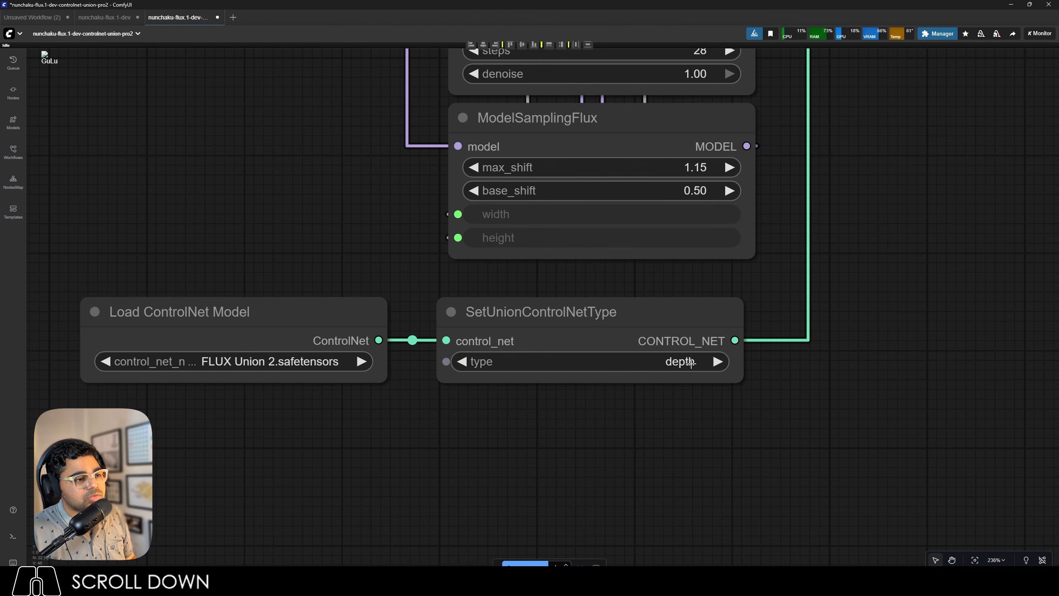
# Upload 13.png from the IPAdapter folder into the Load Image node as the ControlNet input image.
pyautogui.scroll(-15, 582, 437)
pyautogui.scroll(15, 640, 312)
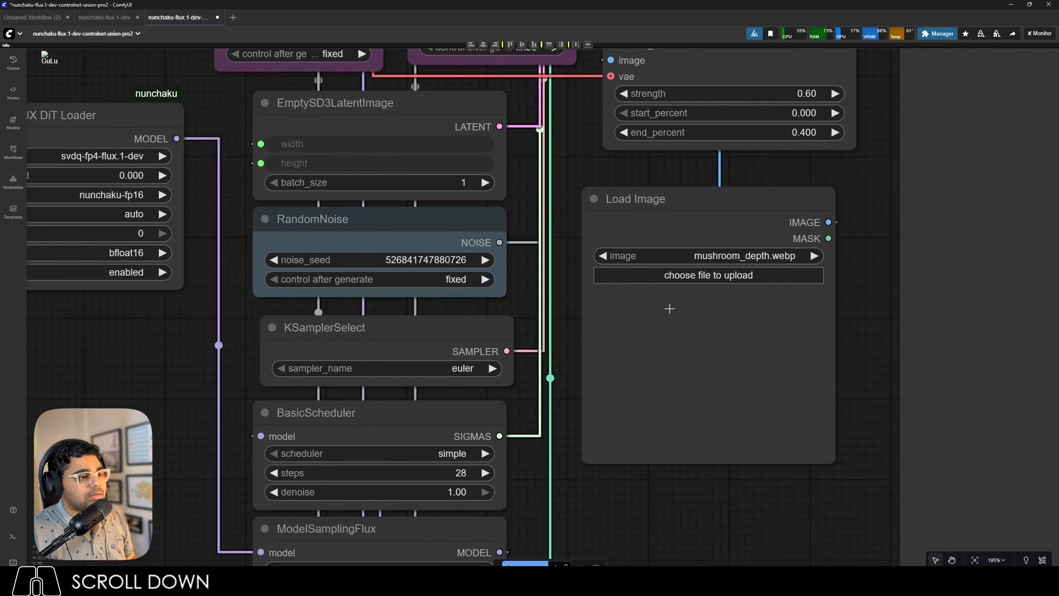
pyautogui.click(694, 276)
pyautogui.click(130, 130)
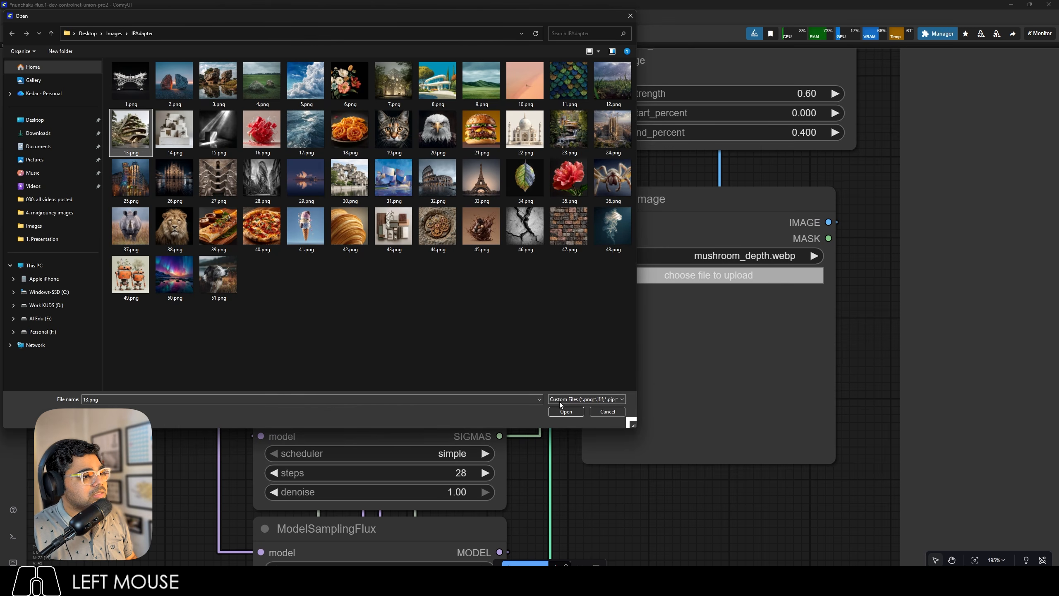
pyautogui.click(560, 411)
# Replace the positive prompt with "Mechanical style curved residence with gears and sockets, made of stainless steel, located in New York City and surrounded by dense urban settlements.".
pyautogui.scroll(-10, 559, 411)
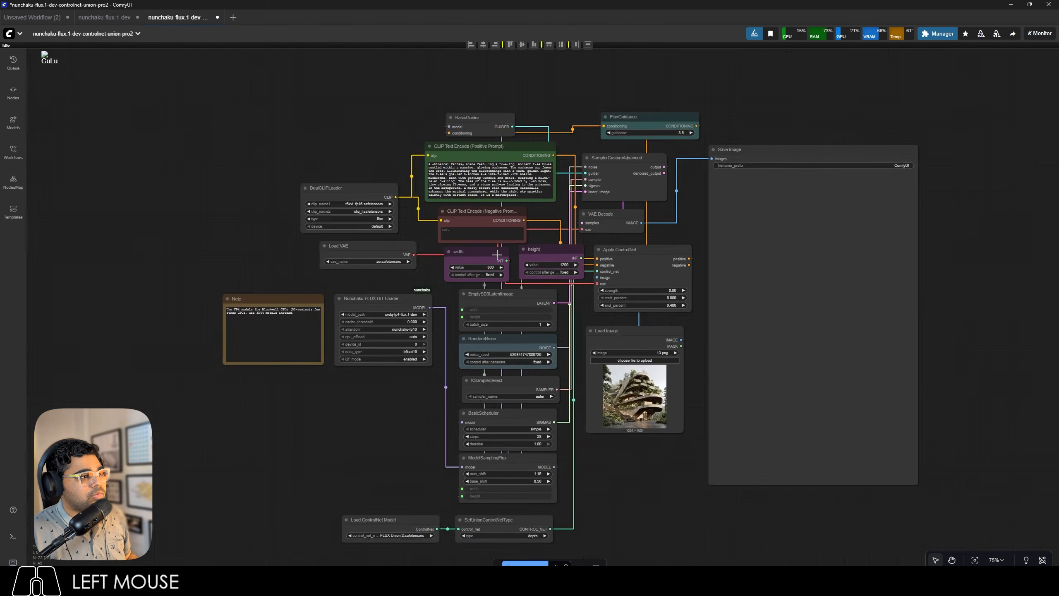
pyautogui.scroll(8, 448, 151)
pyautogui.hotkey('ctrl', 'a')
pyautogui.write('Mechanical style curved residence with gears and sockets, made of stainless steel, located in New York City and surrounded by dense urban settlements.')
# Load Flux Nunchaku\svdq-int4_r32-flux.1-dev.safetensors in the Nunchaku FLUX DiT Loader and set both the width and height nodes to 1024.
pyautogui.click(311, 446)
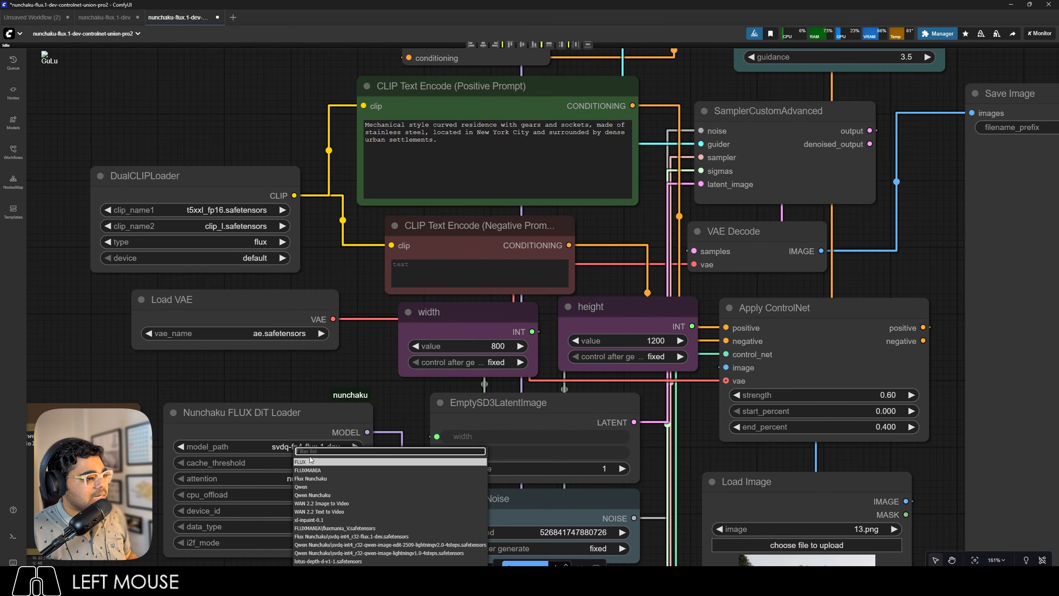
pyautogui.click(340, 540)
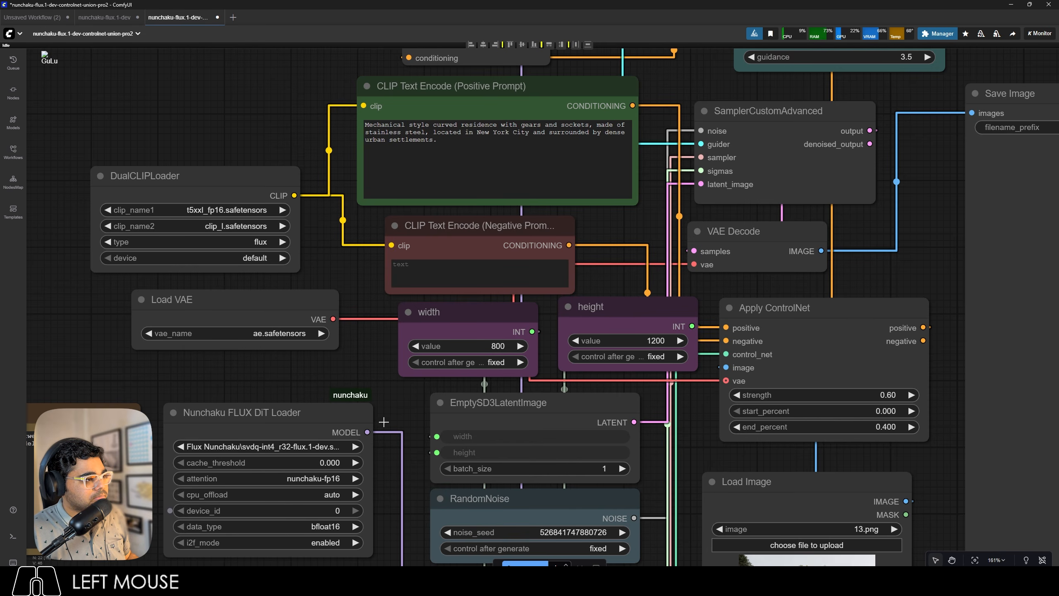
pyautogui.scroll(6, 537, 328)
pyautogui.click(467, 368)
pyautogui.write('1024')
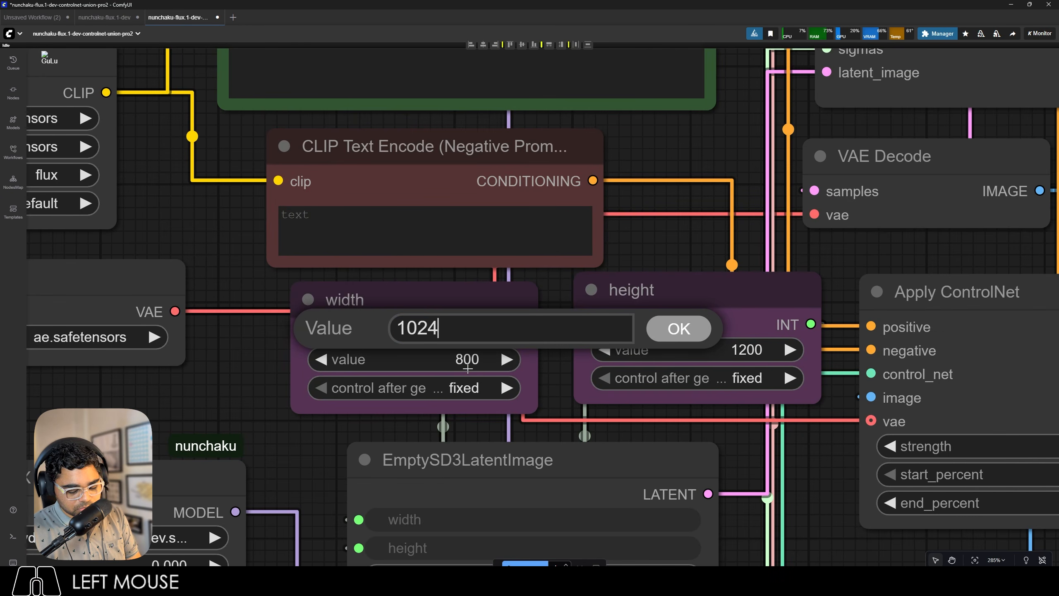
pyautogui.press('Return')
pyautogui.click(726, 351)
pyautogui.write('1024')
pyautogui.press('Return')
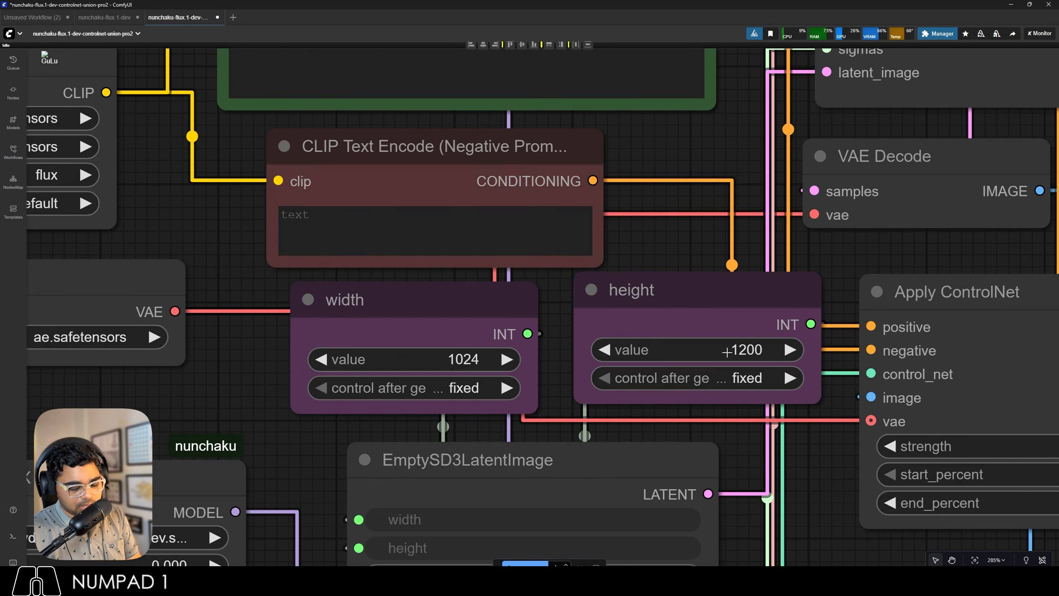
# Set the RandomNoise node's control after generate to randomize and its noise seed to 100.
pyautogui.scroll(5, 465, 325)
pyautogui.click(465, 324)
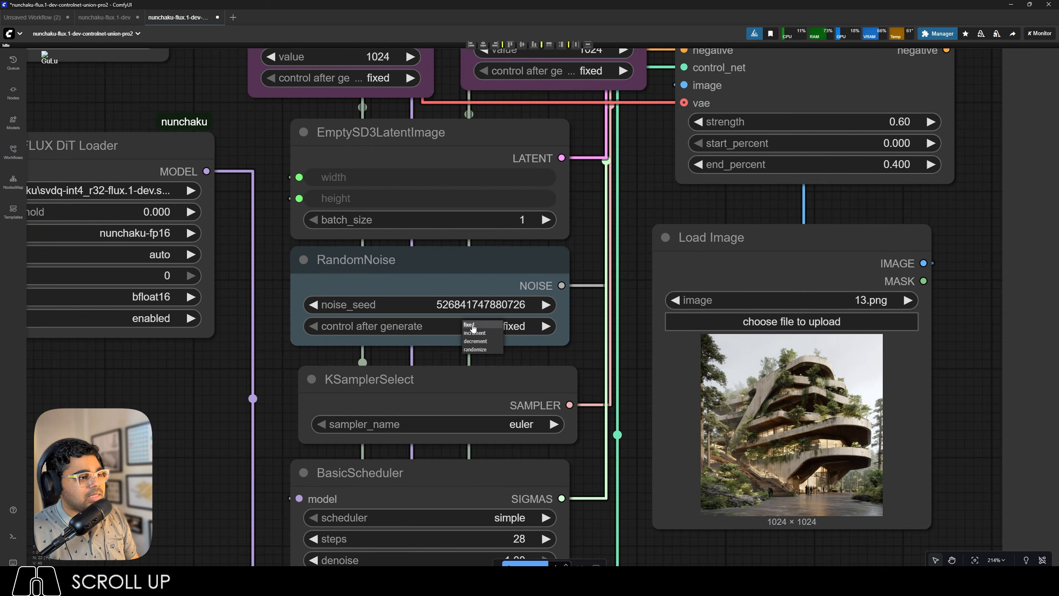
pyautogui.click(480, 352)
pyautogui.click(483, 309)
pyautogui.write('100')
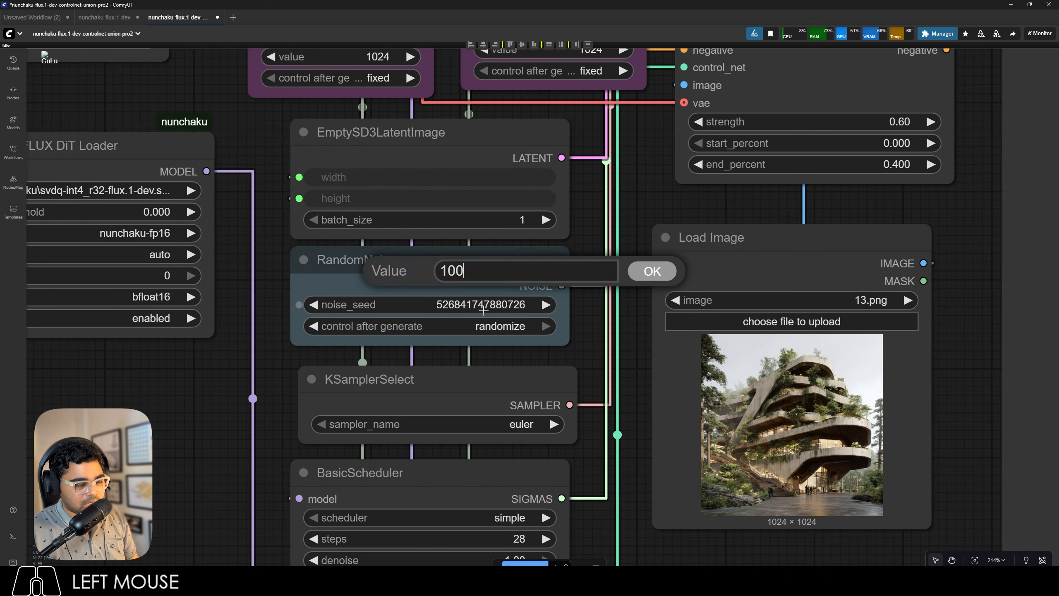
pyautogui.press('Return')
# Run the ControlNet workflow and compare the generated building with the 13.png reference image.
pyautogui.scroll(-12, 454, 276)
pyautogui.scroll(4, 454, 277)
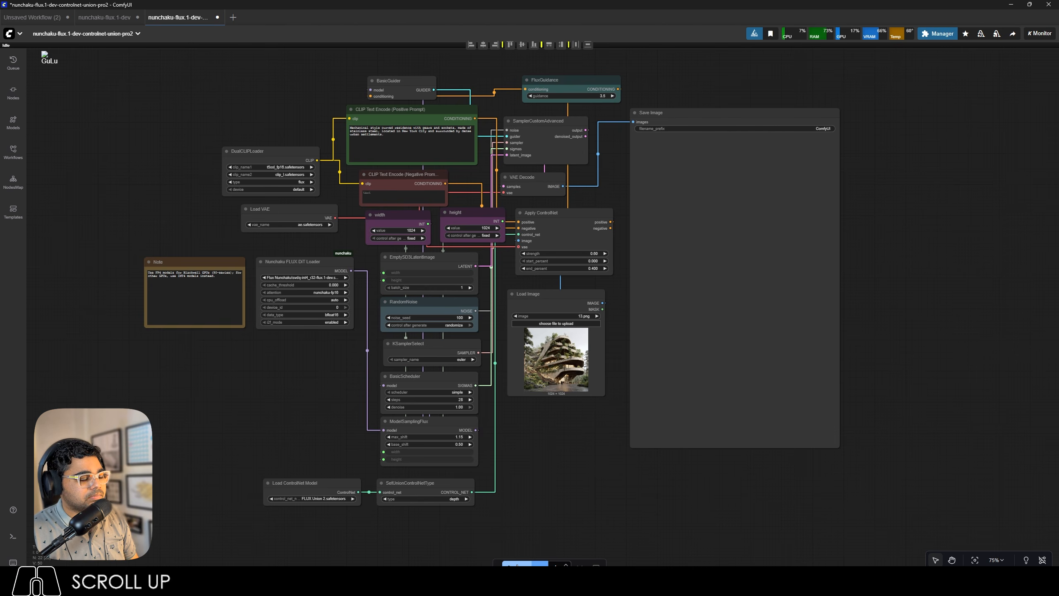
pyautogui.click(517, 566)
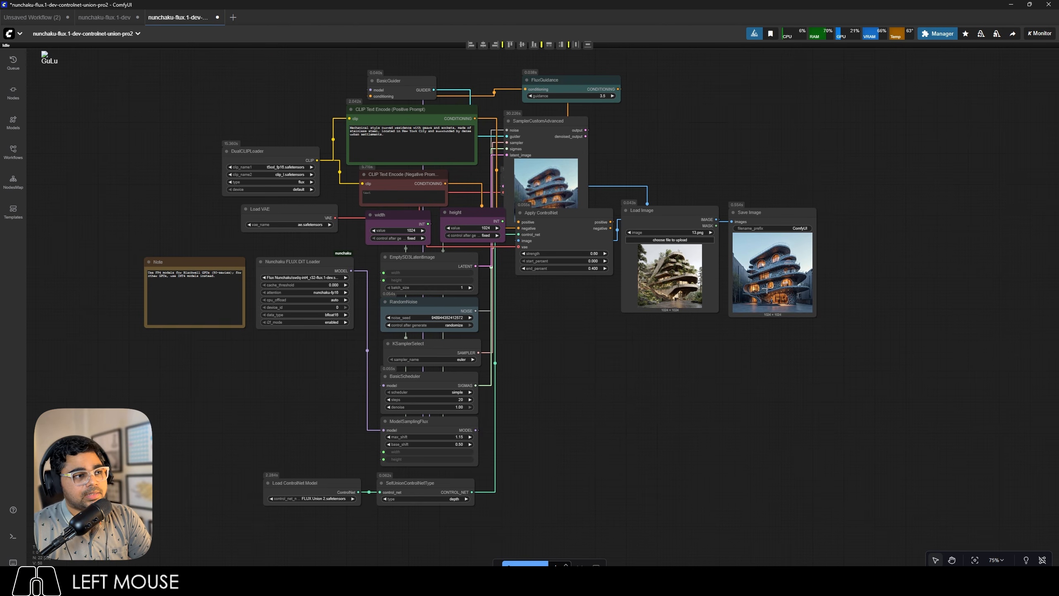
pyautogui.scroll(16, 766, 284)
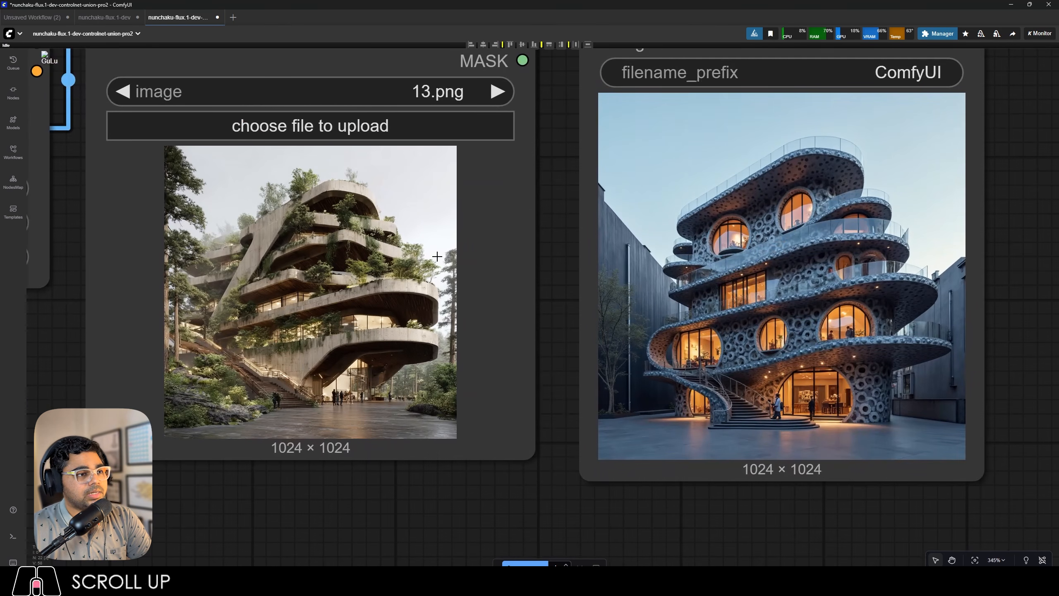
pyautogui.scroll(1, 547, 324)
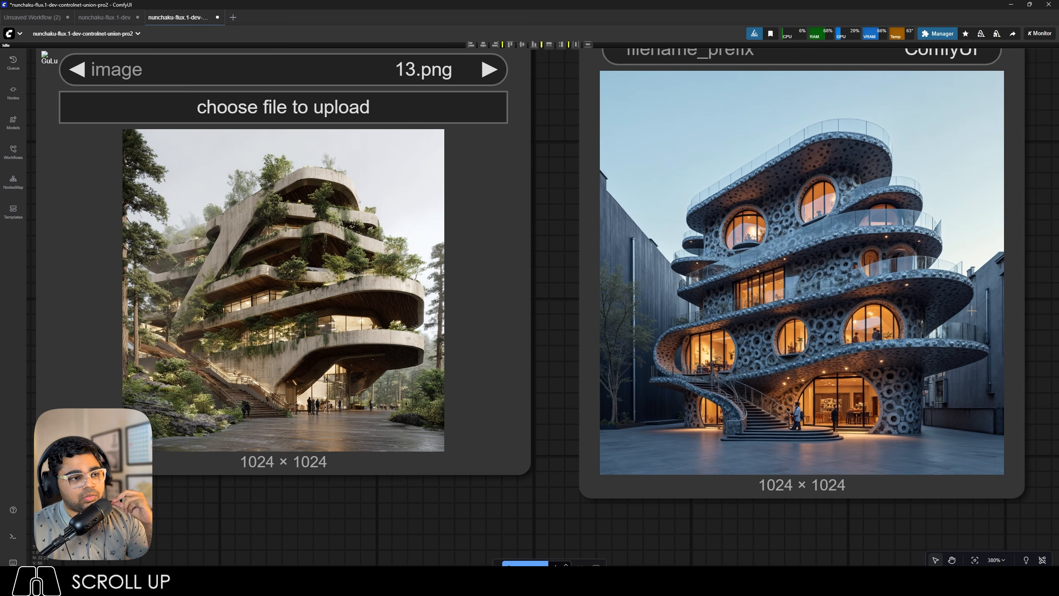
pyautogui.scroll(-9, 971, 310)
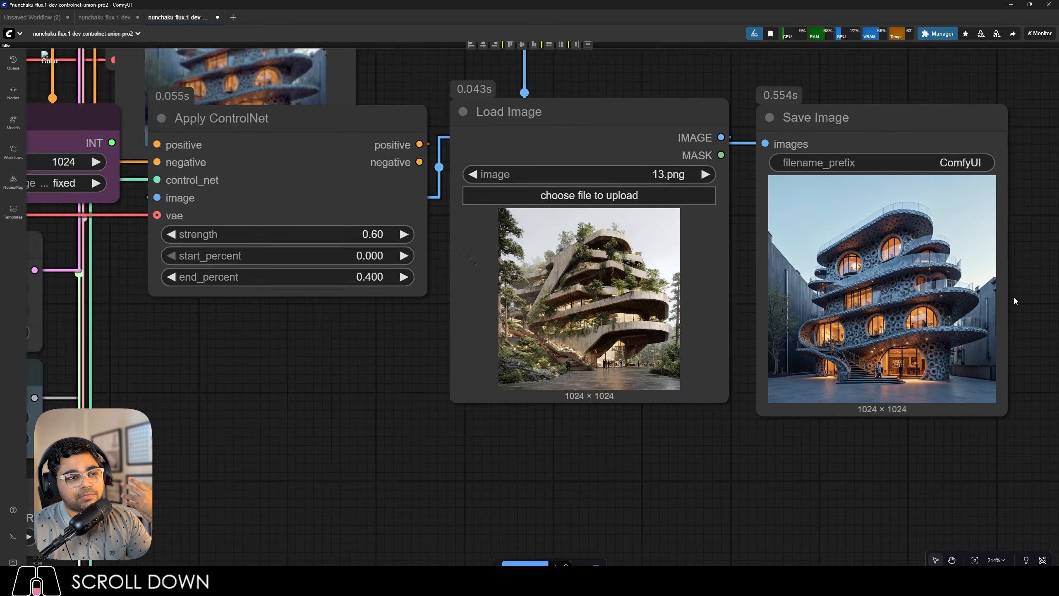
pyautogui.scroll(-6, 1014, 297)
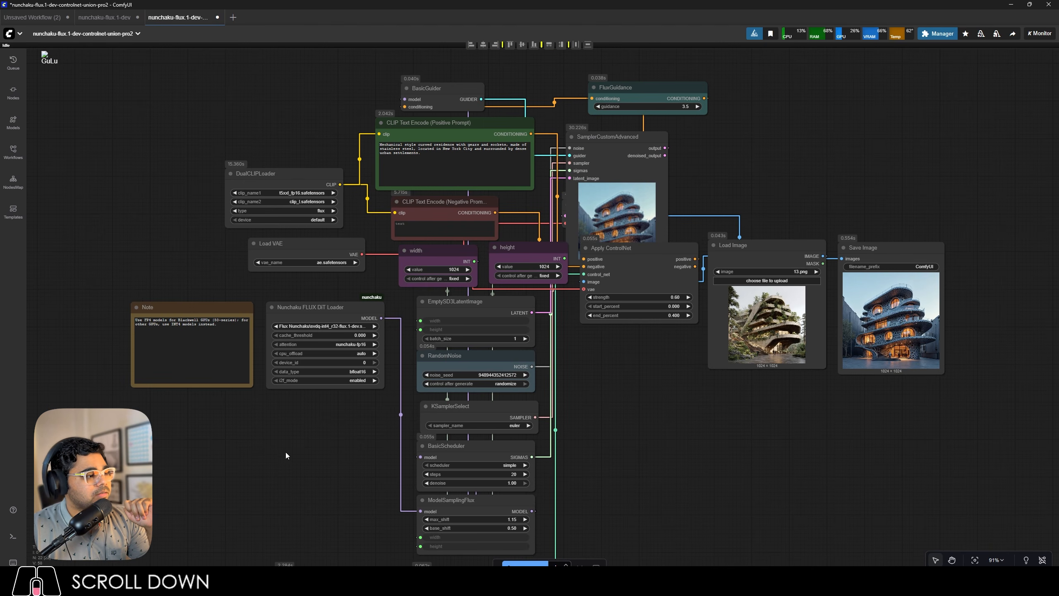
# Check the run's execution time in the logs and run the ControlNet workflow a second time.
pyautogui.click(13, 536)
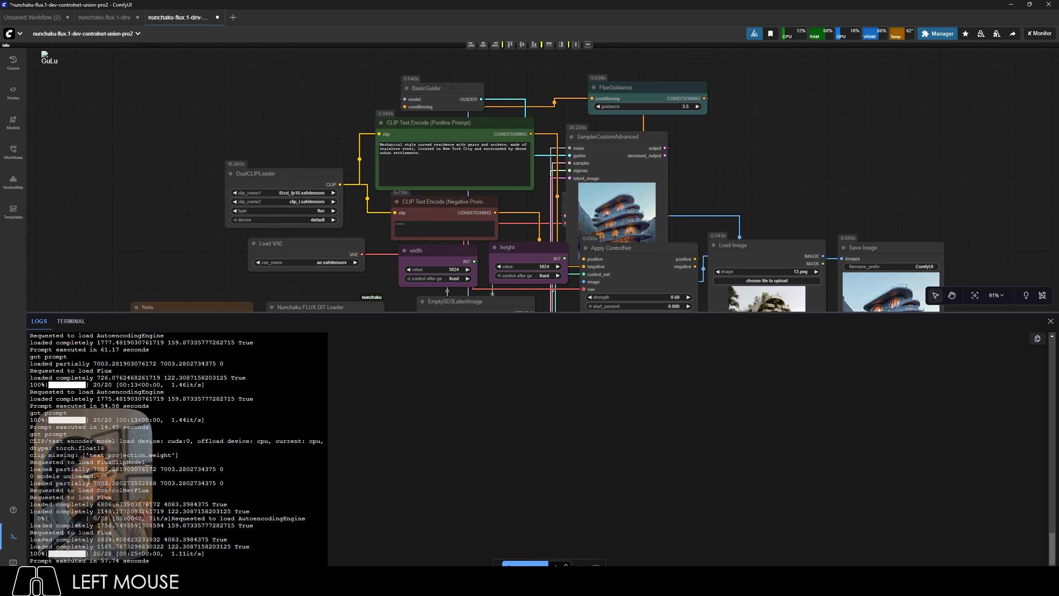
pyautogui.click(13, 536)
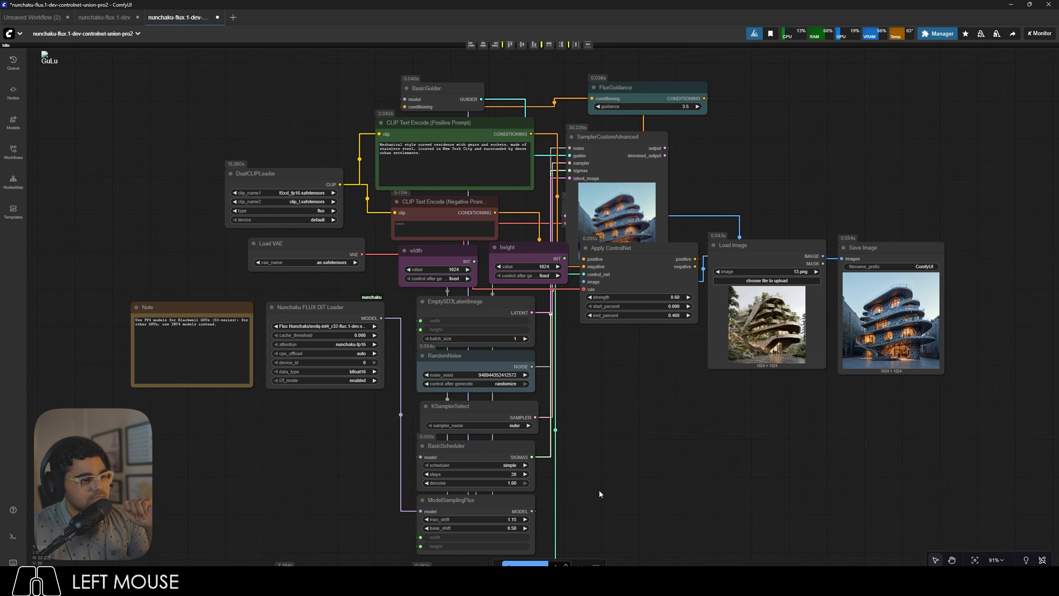
pyautogui.scroll(3, 599, 490)
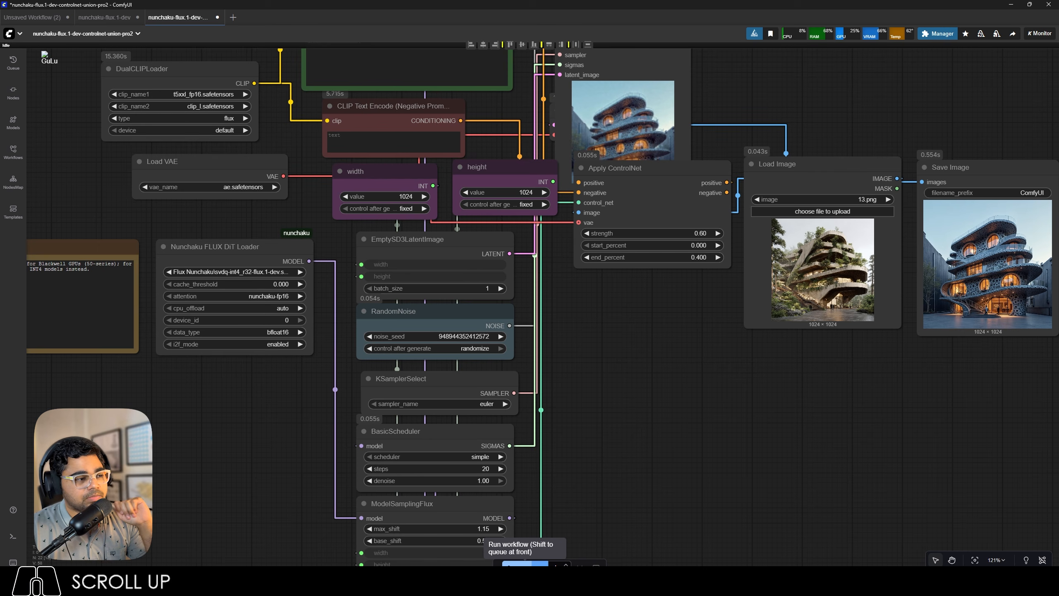
pyautogui.scroll(12, 1020, 279)
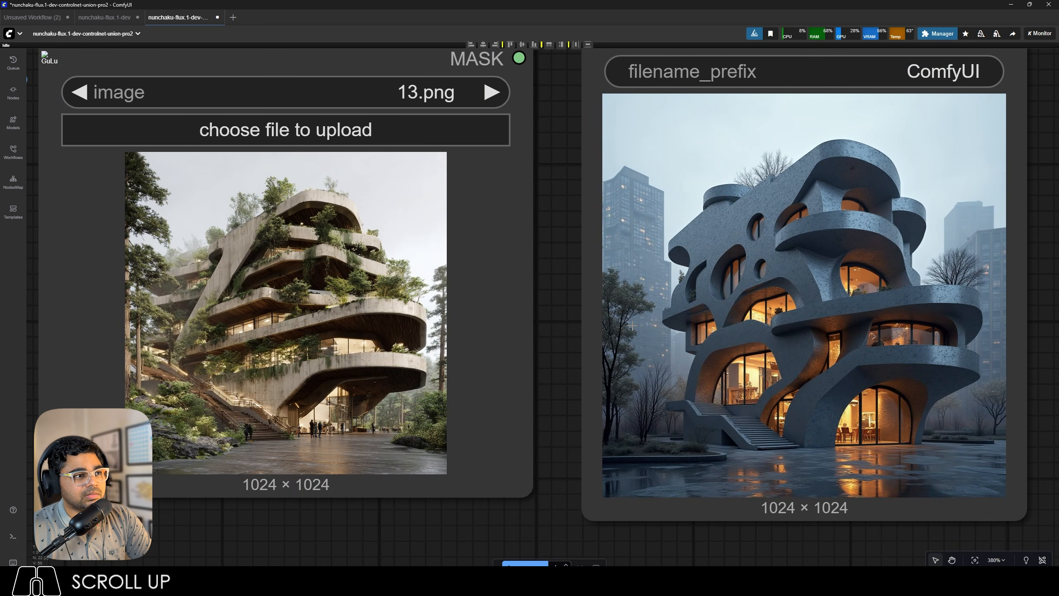
# Check the second run's execution time in the logs and inspect the generated building's details up close.
pyautogui.click(13, 536)
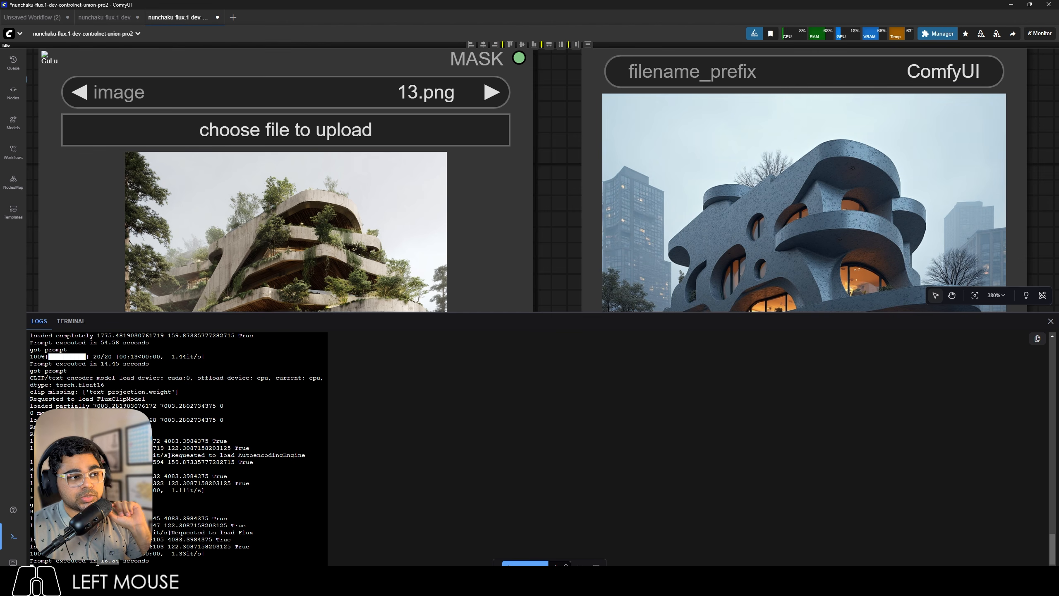
pyautogui.click(13, 536)
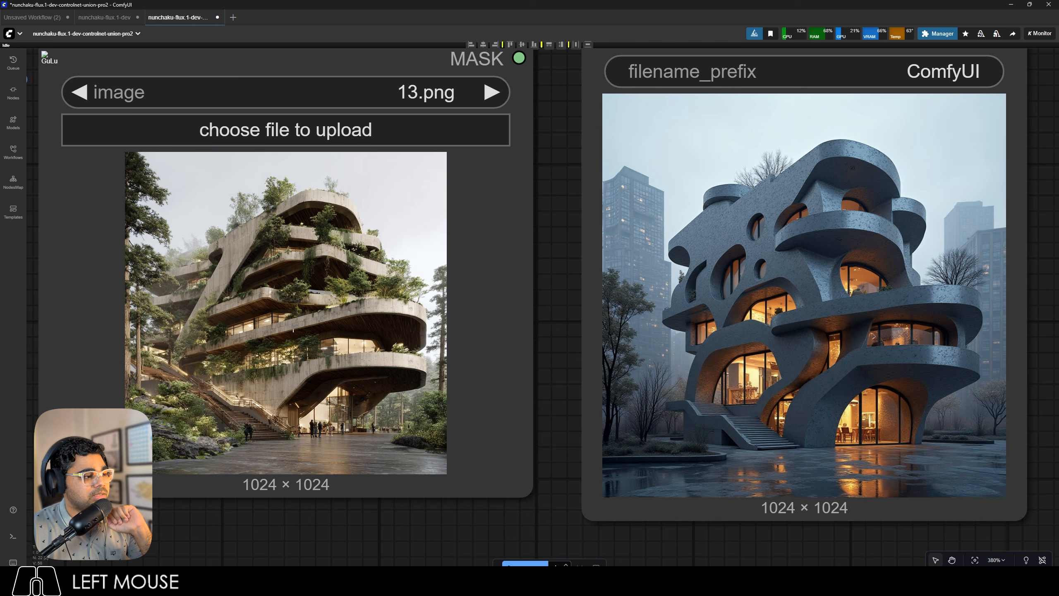
pyautogui.scroll(7, 902, 389)
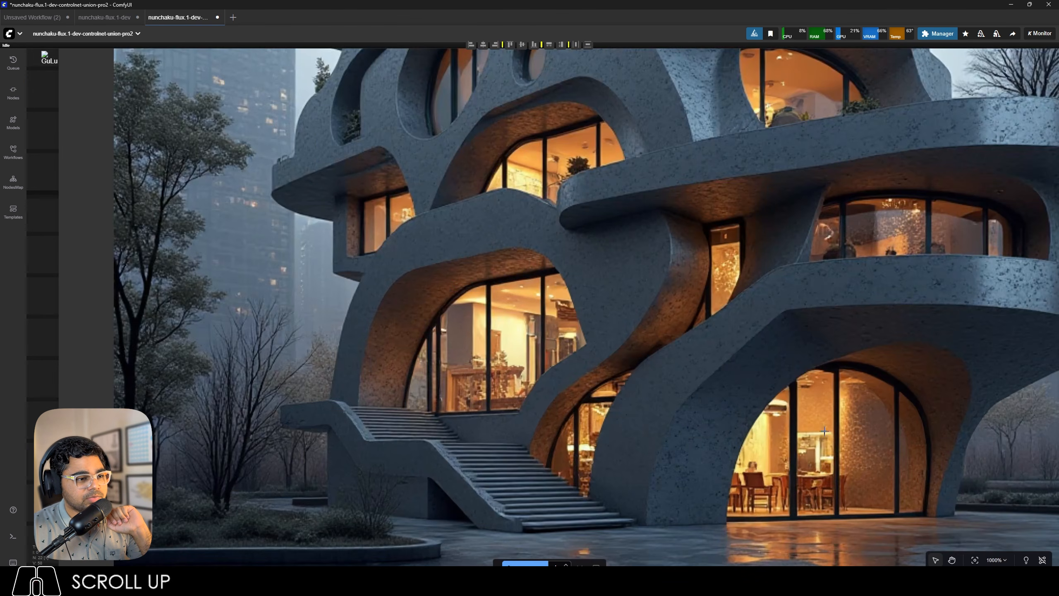
pyautogui.scroll(-9, 729, 425)
pyautogui.scroll(9, 769, 277)
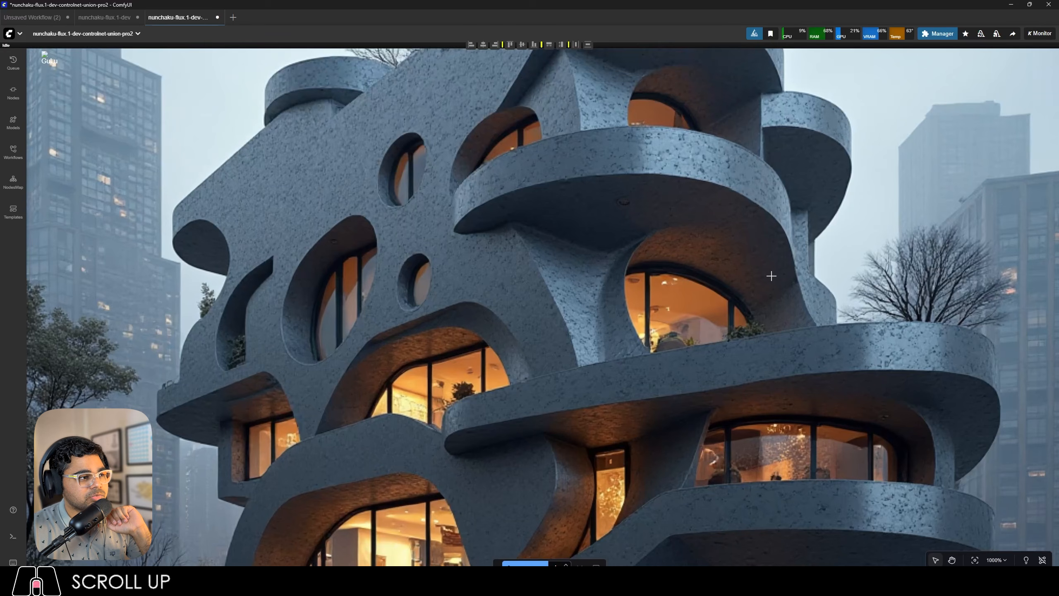
pyautogui.scroll(2, 770, 275)
pyautogui.scroll(-13, 770, 275)
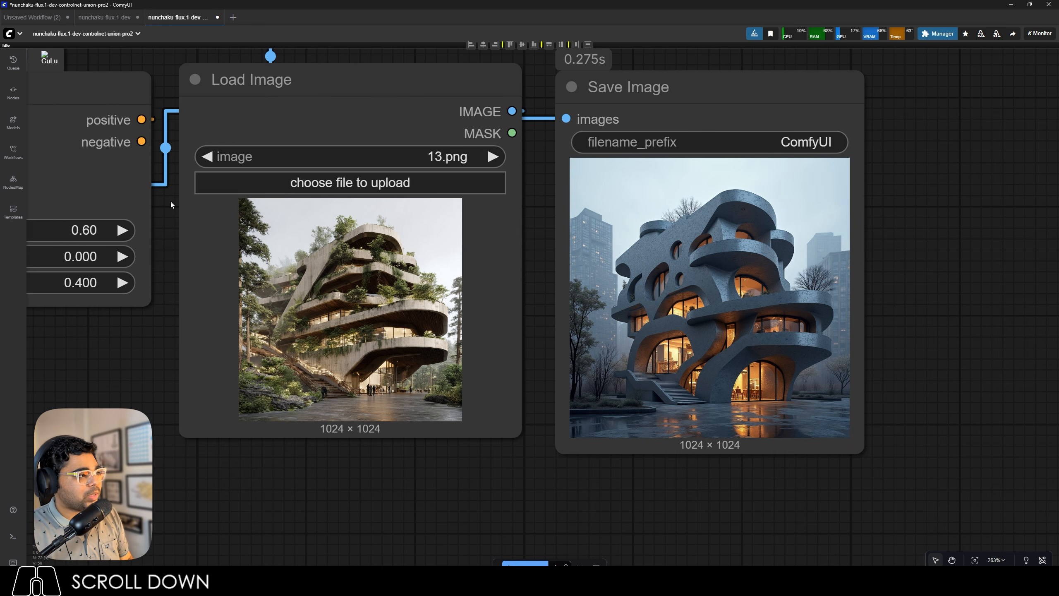
# Open the nunchaku-qwen-image workflow from the ComfyUI-nunchaku extension templates.
pyautogui.click(10, 208)
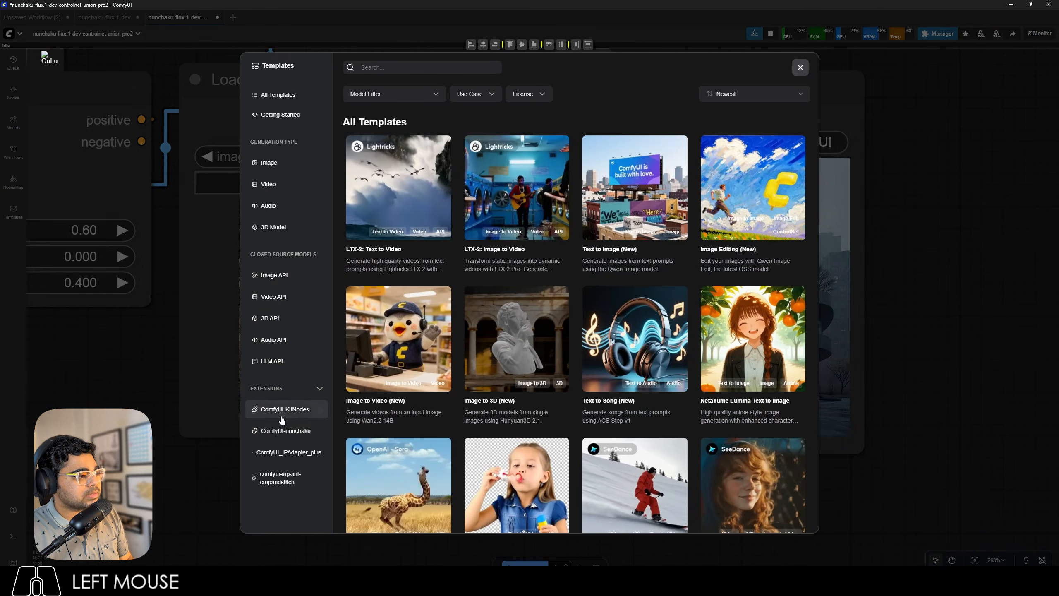
pyautogui.click(284, 430)
pyautogui.scroll(-5, 596, 388)
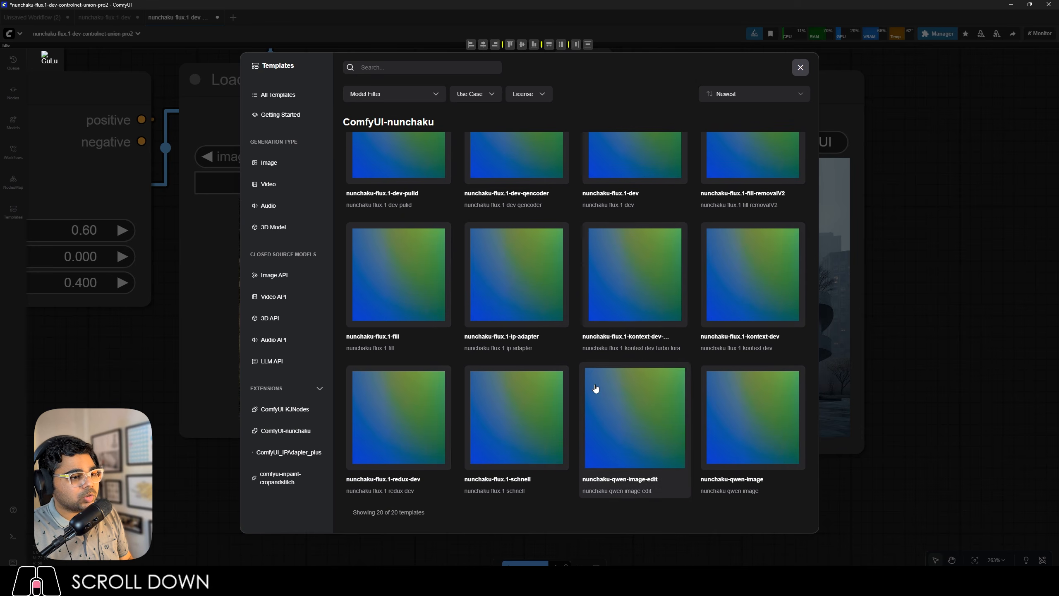
pyautogui.click(745, 439)
pyautogui.scroll(6, 321, 225)
pyautogui.moveTo(273, 178); pyautogui.dragTo(284, 151)
pyautogui.moveTo(155, 149); pyautogui.dragTo(155, 149)
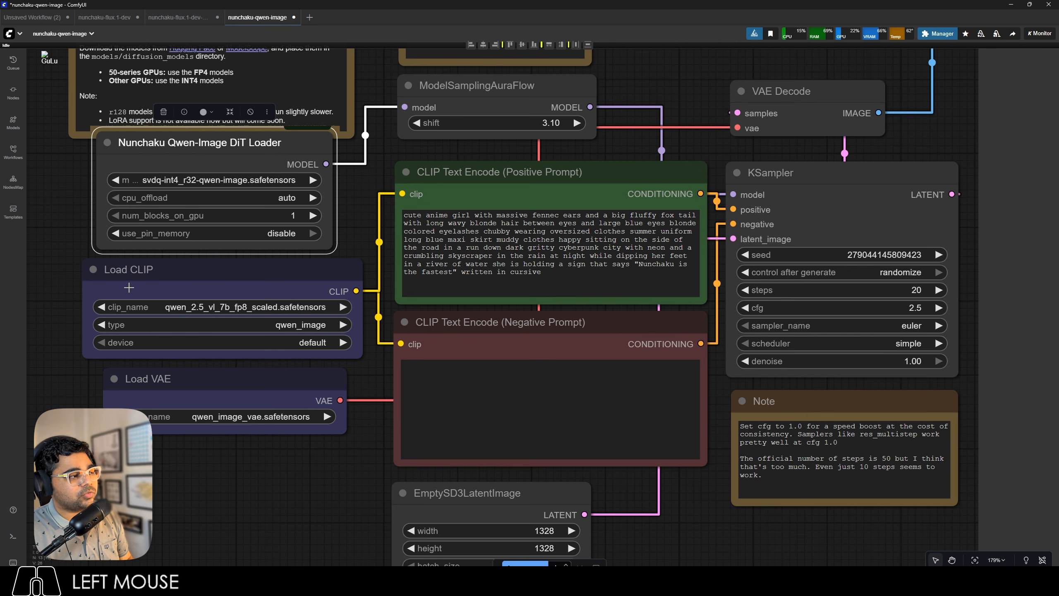
# Replace the positive prompt with "Mechanical style curved residence with gears and sockets, made of stainless steel, located in New York City and surrounded by dense urban settlements.".
pyautogui.tripleClick(418, 256)
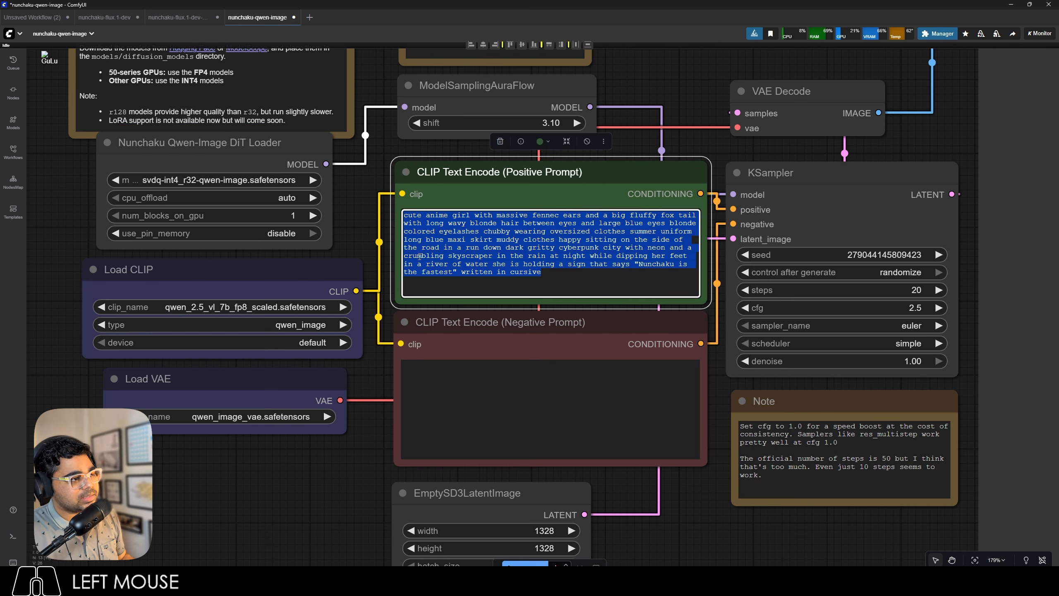
pyautogui.write('Mechanical style curved residence with gears and sockets, made of stainless steel, located in New York City and surrounded by dense urban settlements.')
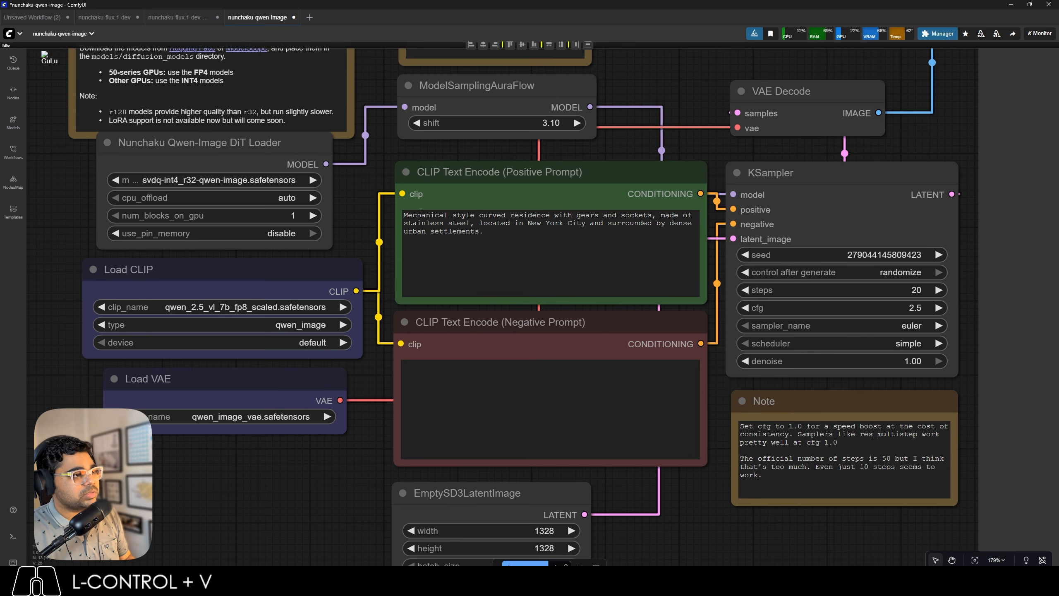
# Set the Nunchaku Qwen-Image DiT Loader model to Qwen Nunchaku\svdq-int4_r32-qwen-image-lightningv1.0-4steps.safetensors.
pyautogui.scroll(-2, 544, 239)
pyautogui.scroll(-10, 232, 177)
pyautogui.click(246, 189)
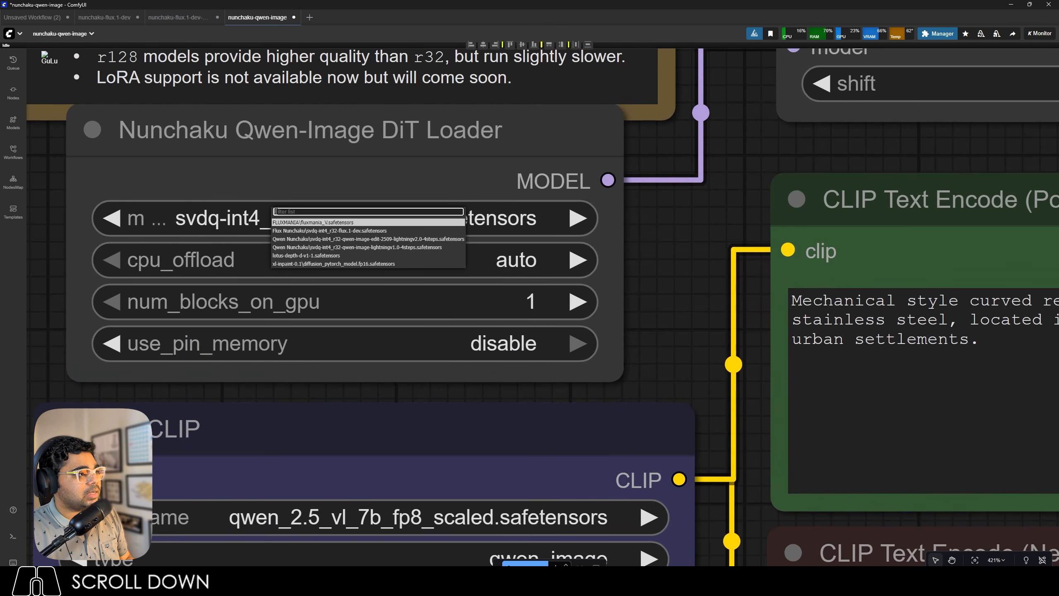
pyautogui.click(370, 249)
# Set the KSampler to 4 steps and a cfg of 1.0.
pyautogui.scroll(6, 321, 309)
pyautogui.scroll(-6, 901, 332)
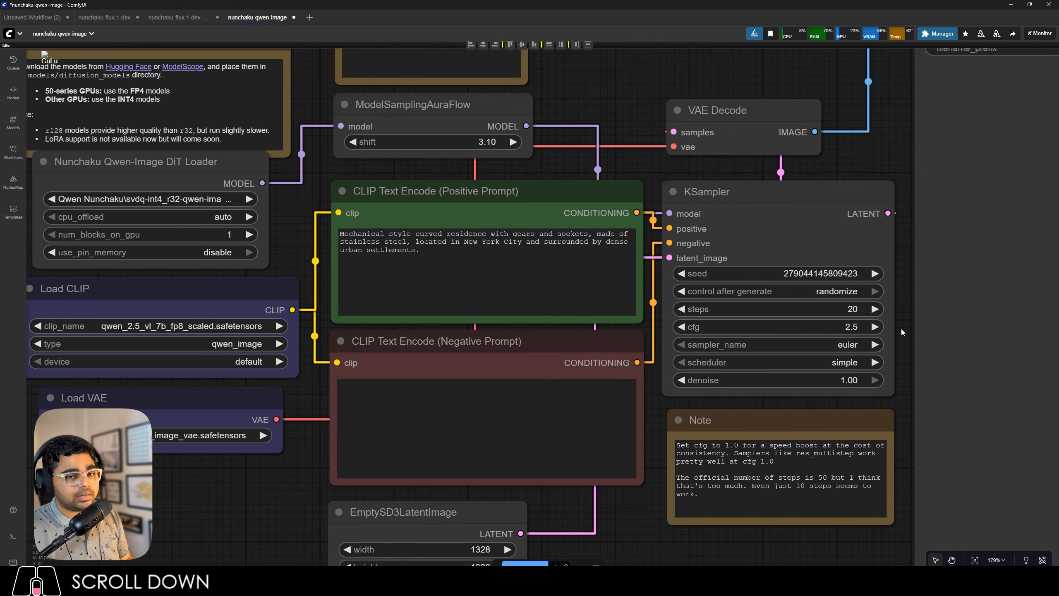
pyautogui.scroll(1, 901, 332)
pyautogui.click(783, 287)
pyautogui.write('4')
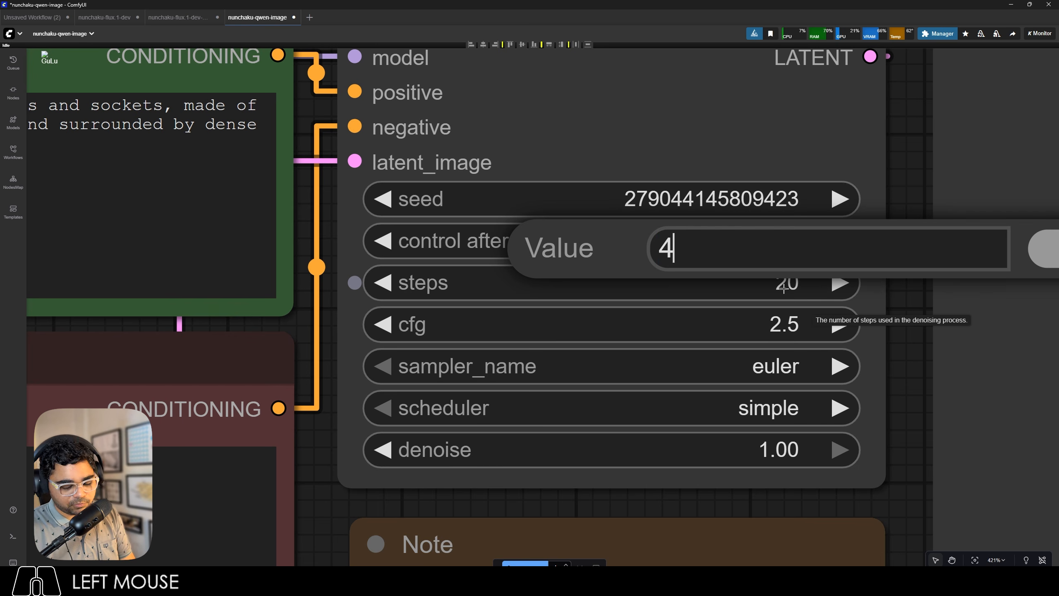
pyautogui.press('Return')
pyautogui.click(783, 325)
pyautogui.write('1')
pyautogui.press('Return')
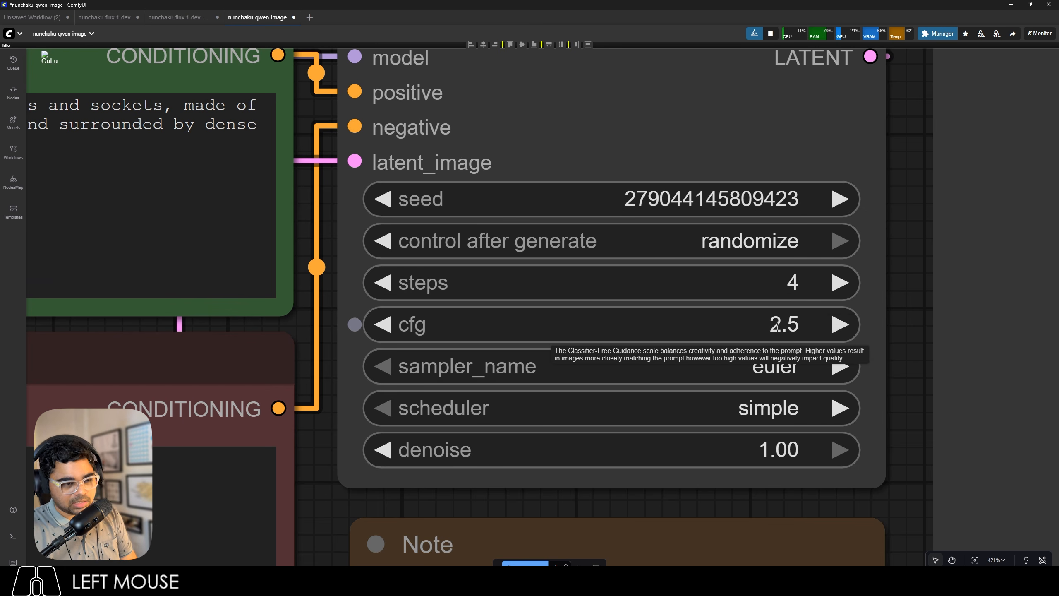
# Run the Qwen-Image workflow and inspect the image it generates in the Save Image node.
pyautogui.scroll(-7, 741, 318)
pyautogui.scroll(-11, 741, 318)
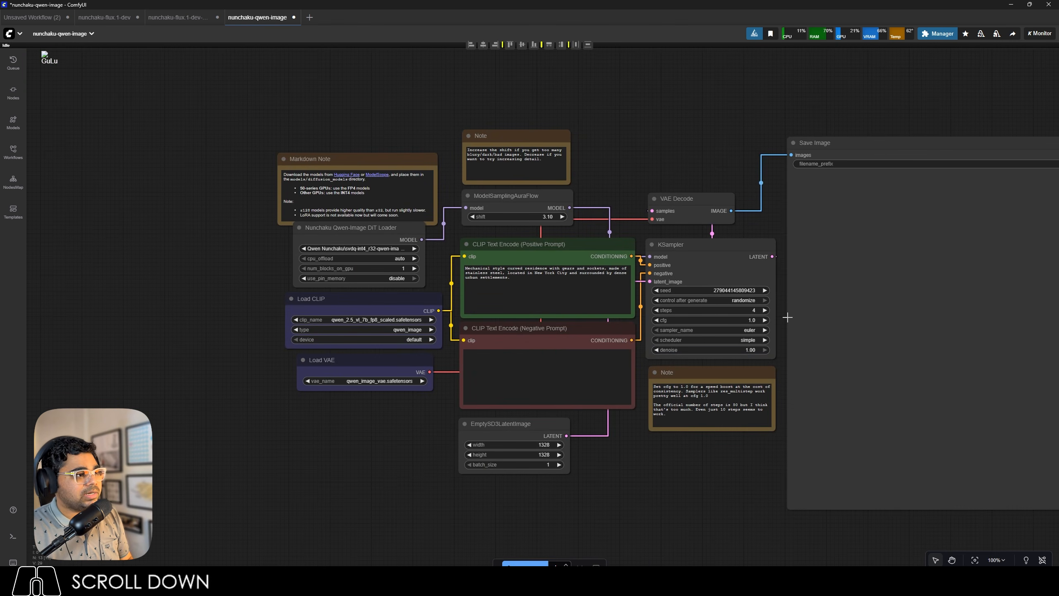
pyautogui.scroll(4, 744, 225)
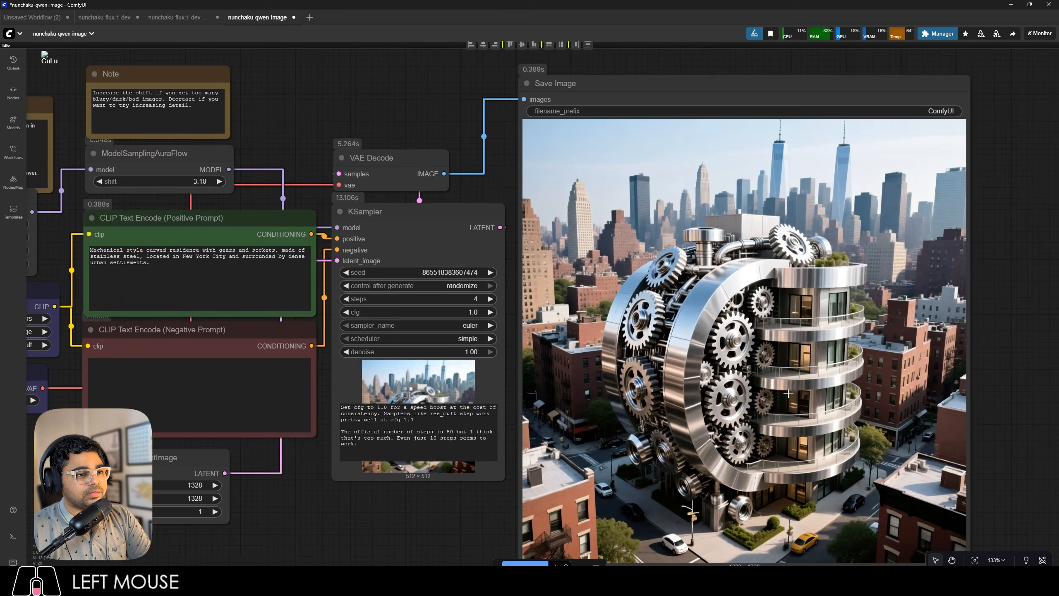
pyautogui.scroll(3, 918, 318)
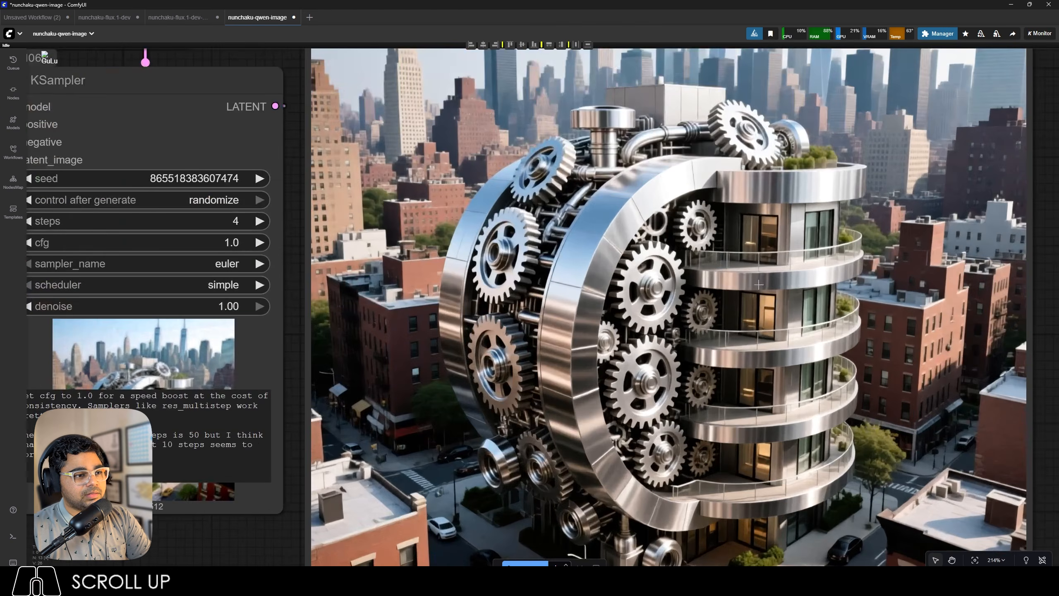
pyautogui.scroll(-1, 919, 318)
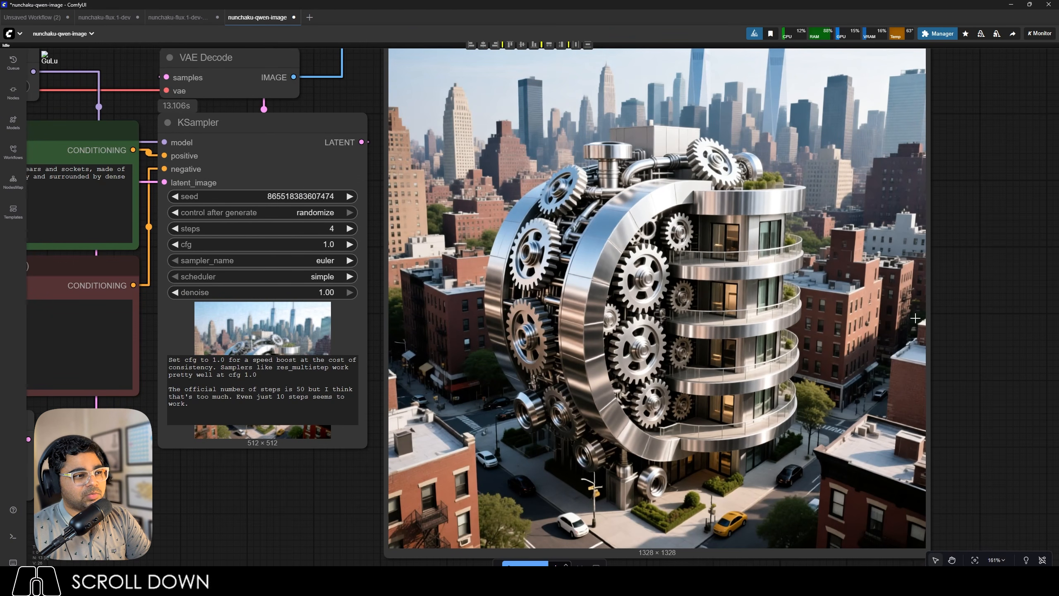
# Check the Qwen-Image run's execution time in the logs and return to the full workflow view.
pyautogui.click(13, 536)
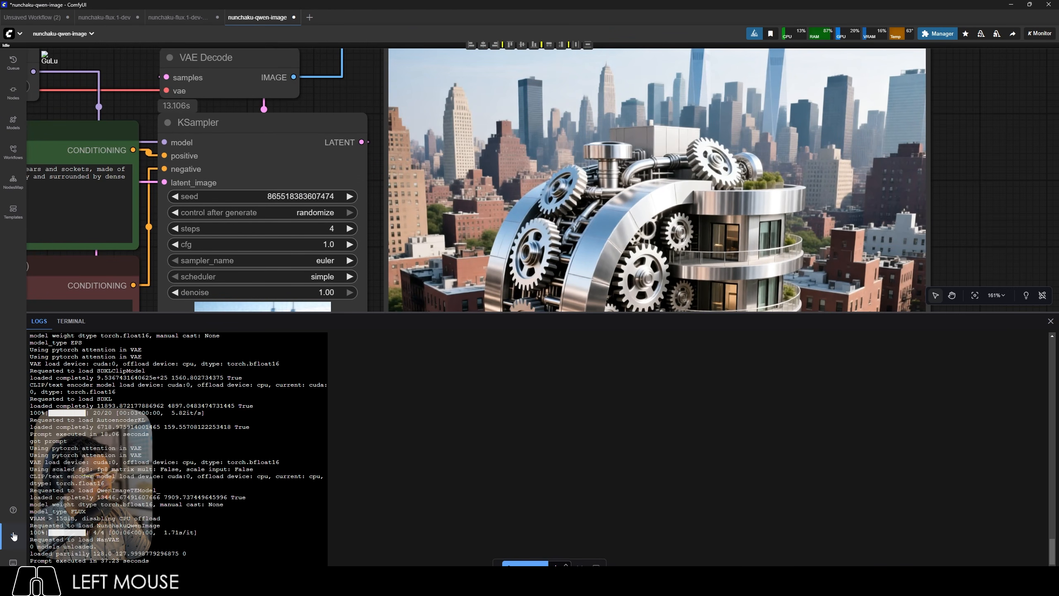
pyautogui.moveTo(120, 561); pyautogui.dragTo(105, 557)
pyautogui.click(12, 536)
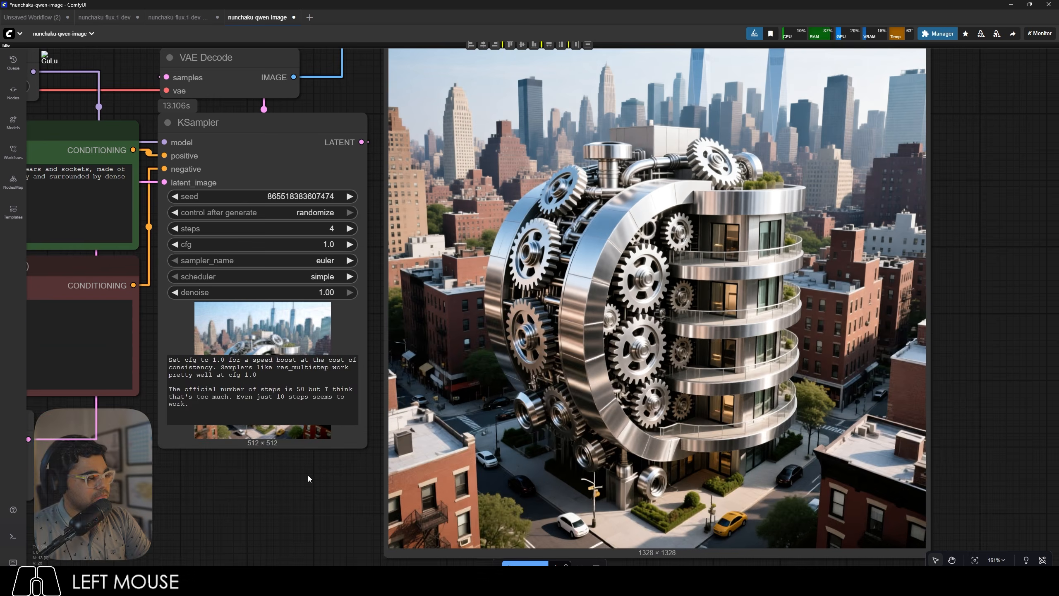
pyautogui.scroll(-3, 308, 476)
pyautogui.moveTo(309, 476); pyautogui.dragTo(514, 462)
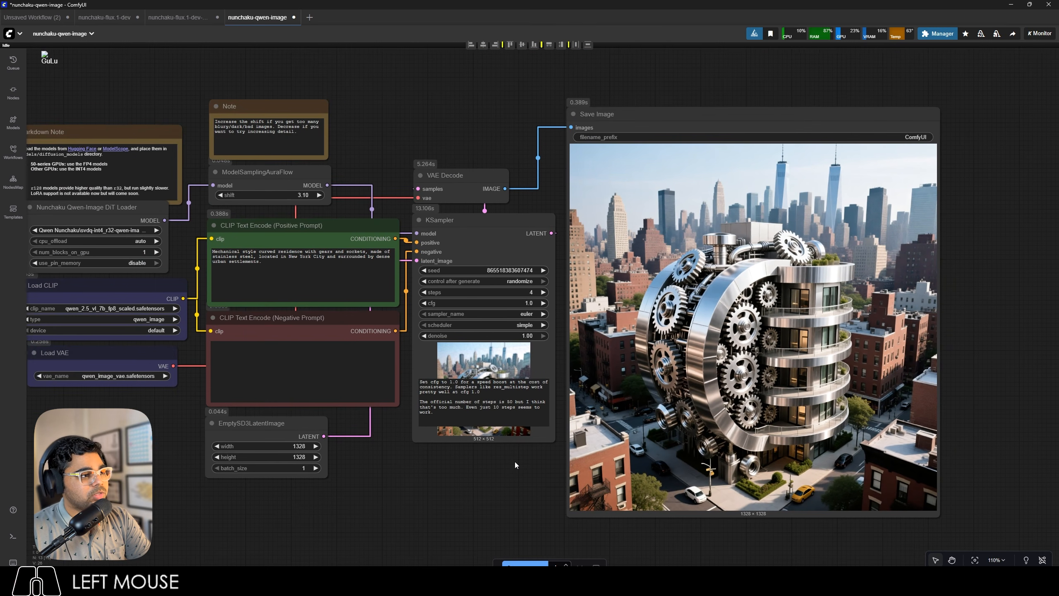
# Run the Qwen-Image workflow again with the same prompt, inspect the new image and compare the execution times in the logs.
pyautogui.scroll(-2, 561, 509)
pyautogui.scroll(7, 996, 390)
pyautogui.scroll(-3, 996, 388)
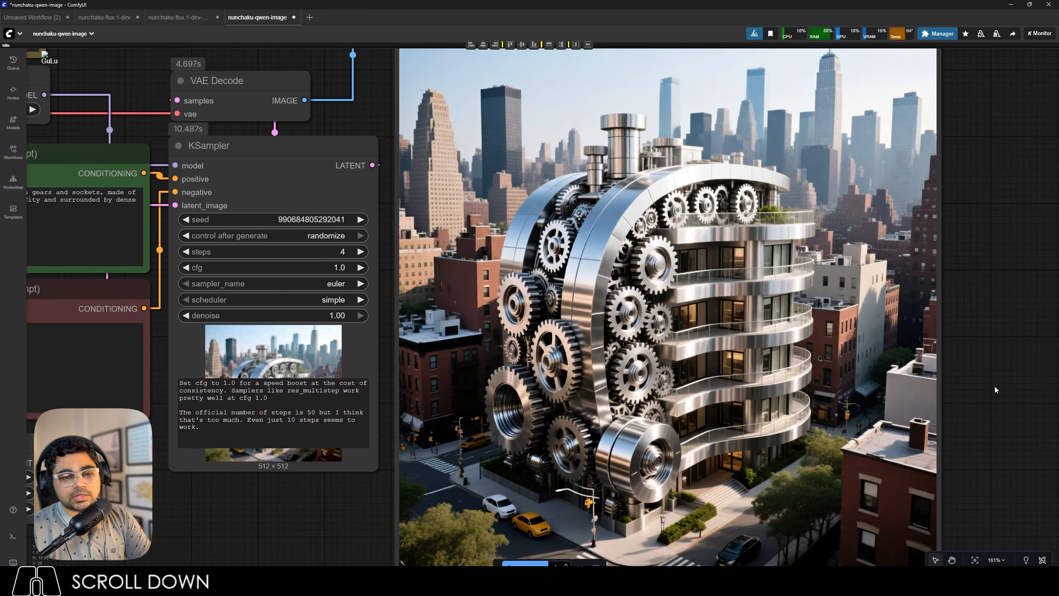
pyautogui.click(12, 536)
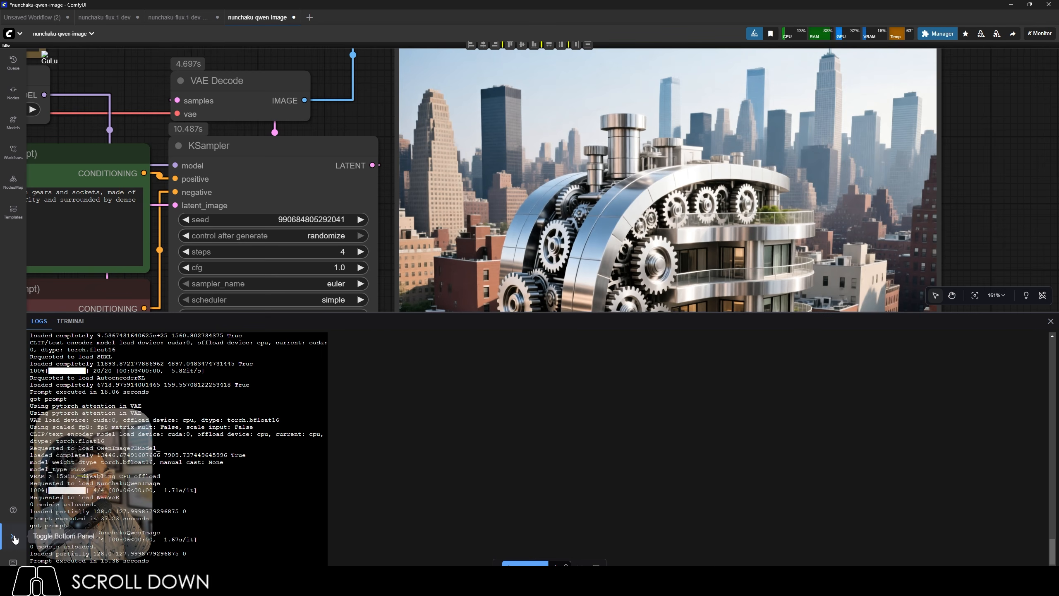
pyautogui.moveTo(105, 561); pyautogui.dragTo(93, 560)
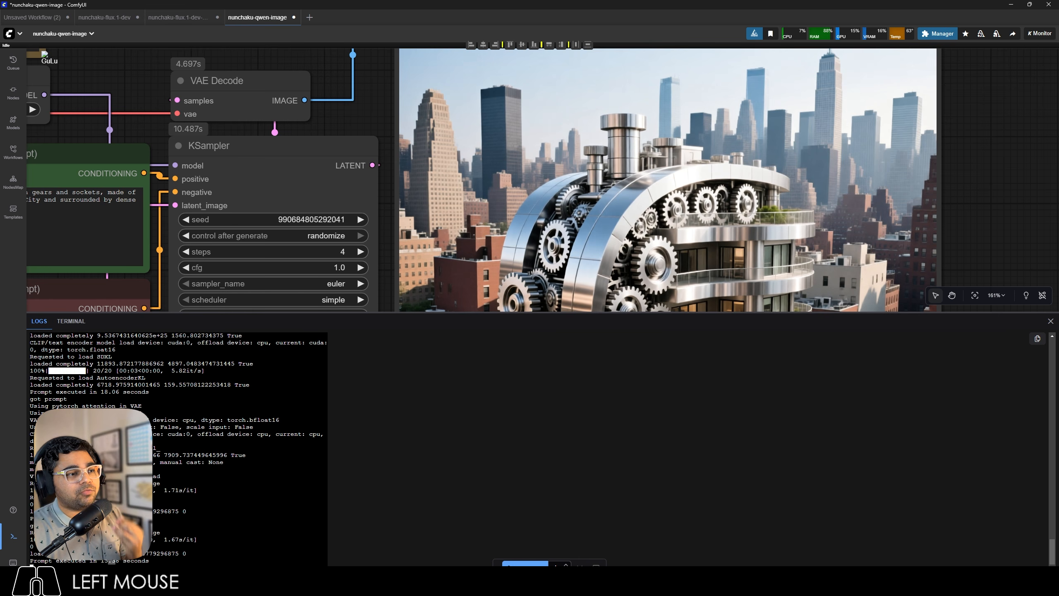
pyautogui.click(119, 562)
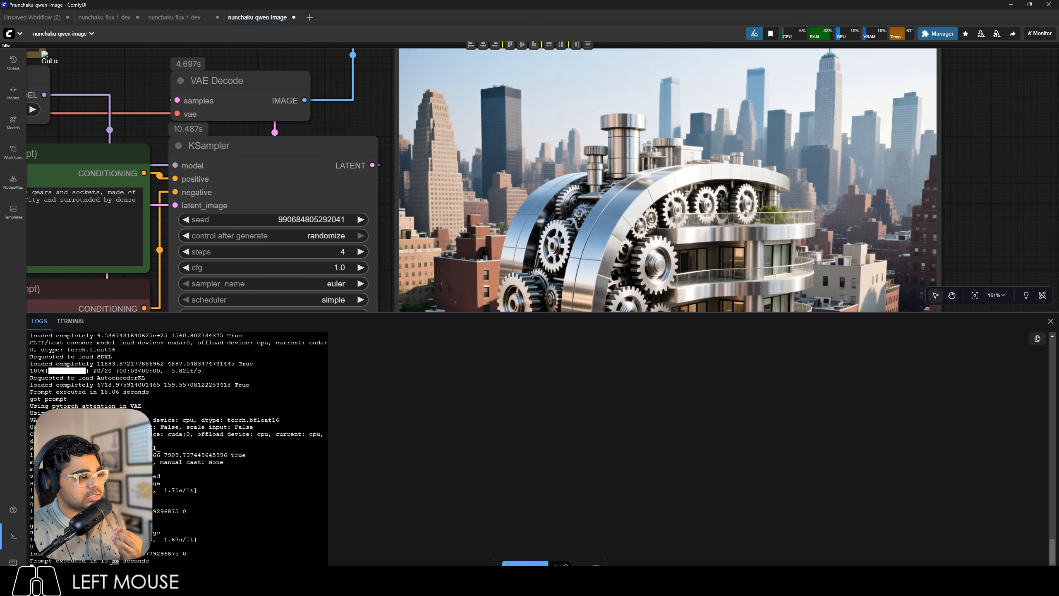
pyautogui.moveTo(118, 562); pyautogui.dragTo(99, 563)
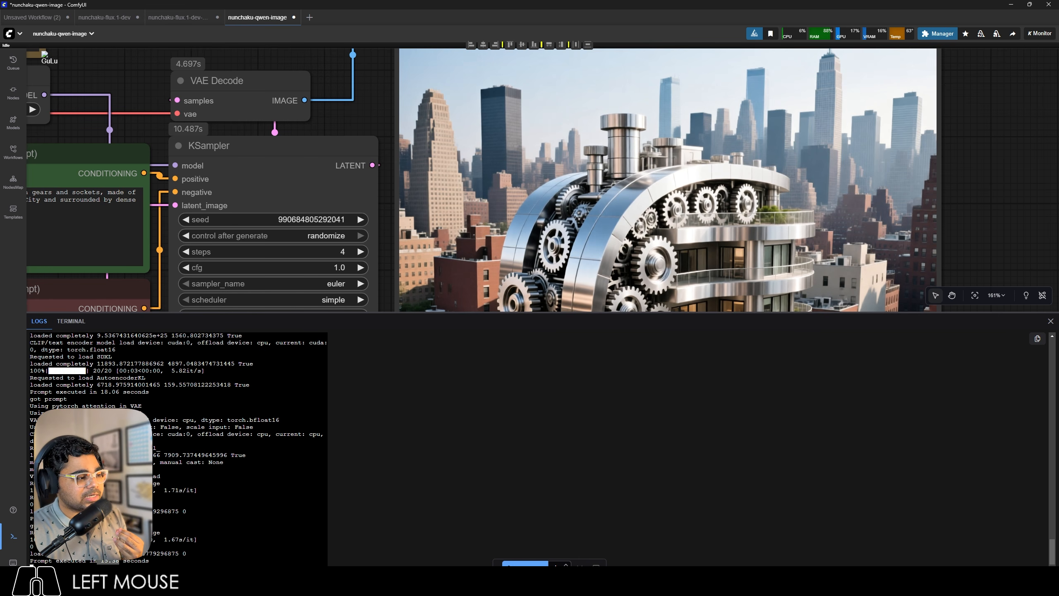
pyautogui.moveTo(100, 519); pyautogui.dragTo(117, 523)
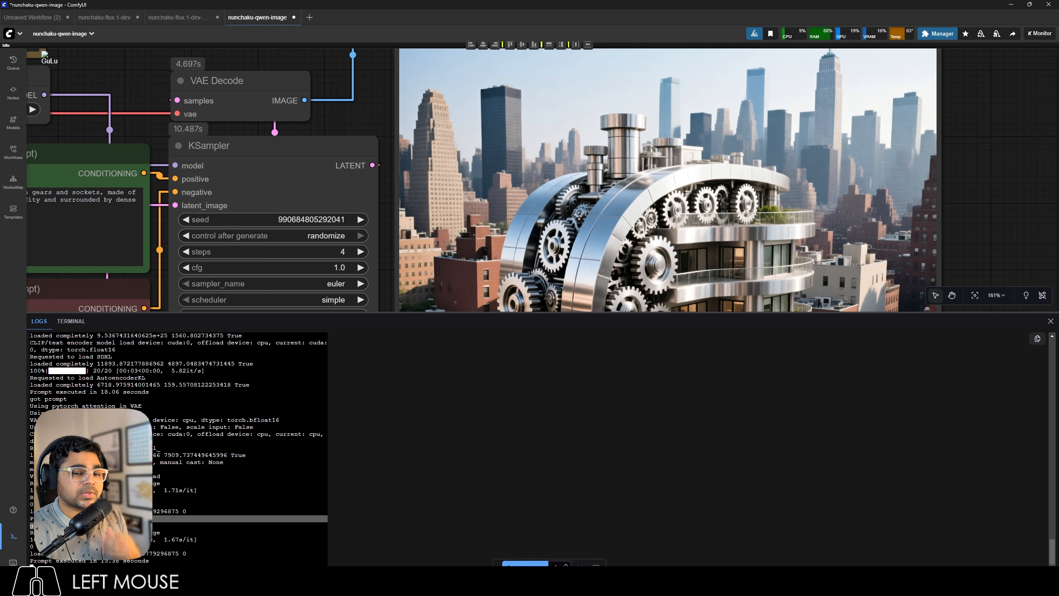
pyautogui.click(17, 536)
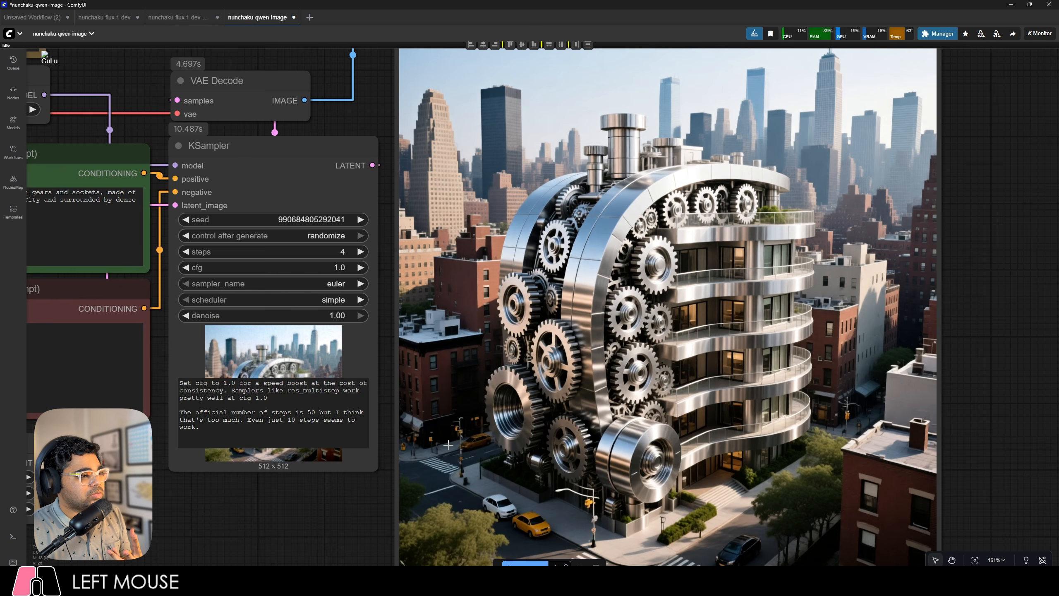
# Change the positive prompt to a vivid game style illustration of a cat napping on a balcony overlooking a bright blue ocean, and run the workflow.
pyautogui.scroll(-5, 107, 235)
pyautogui.scroll(10, 107, 235)
pyautogui.scroll(-3, 134, 232)
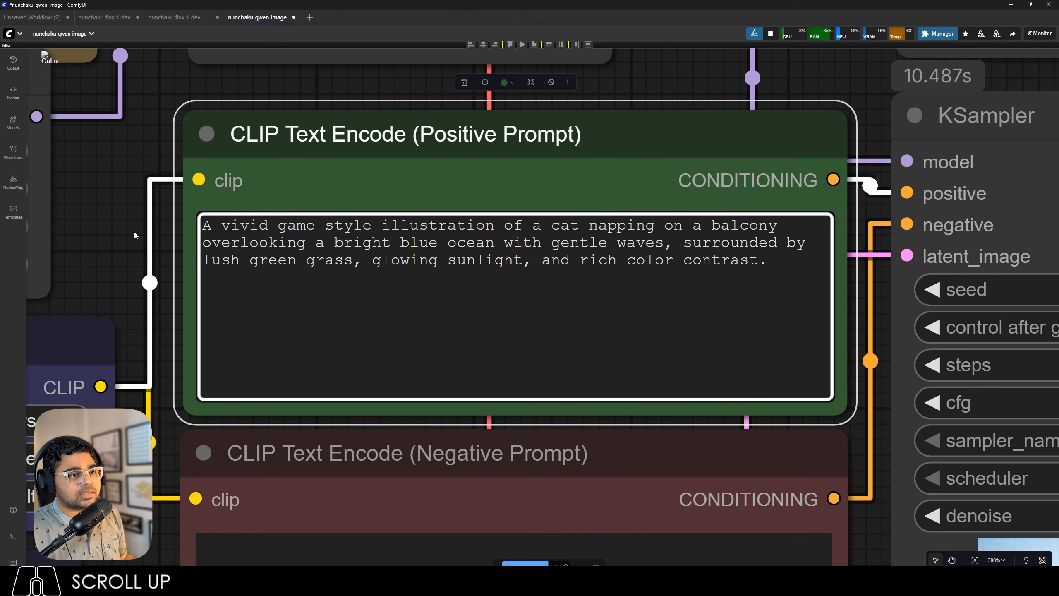
pyautogui.scroll(-10, 195, 226)
pyautogui.scroll(-2, 196, 226)
pyautogui.scroll(3, 360, 337)
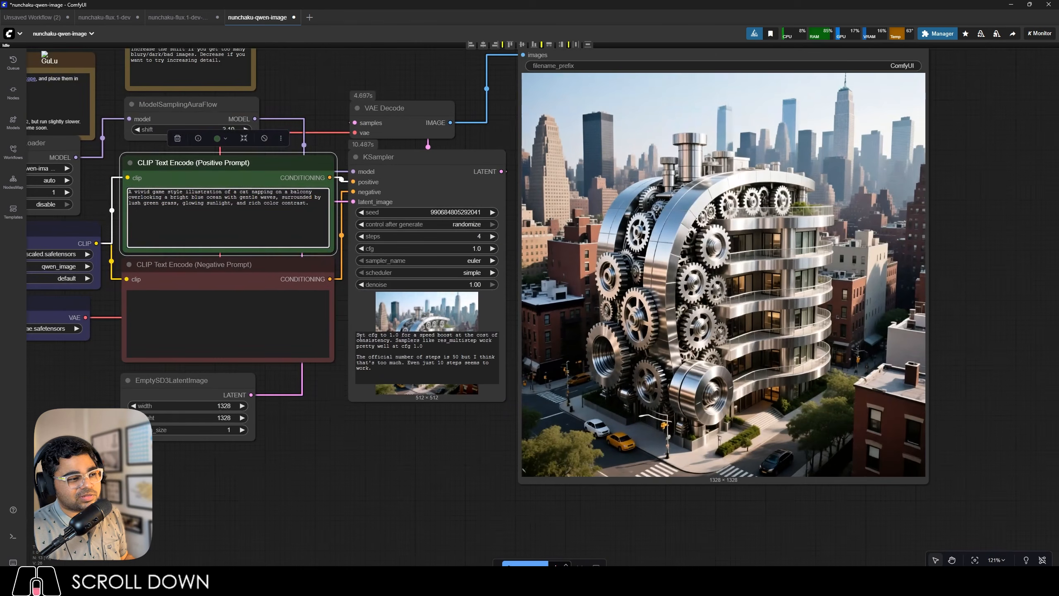
pyautogui.click(414, 456)
pyautogui.click(517, 563)
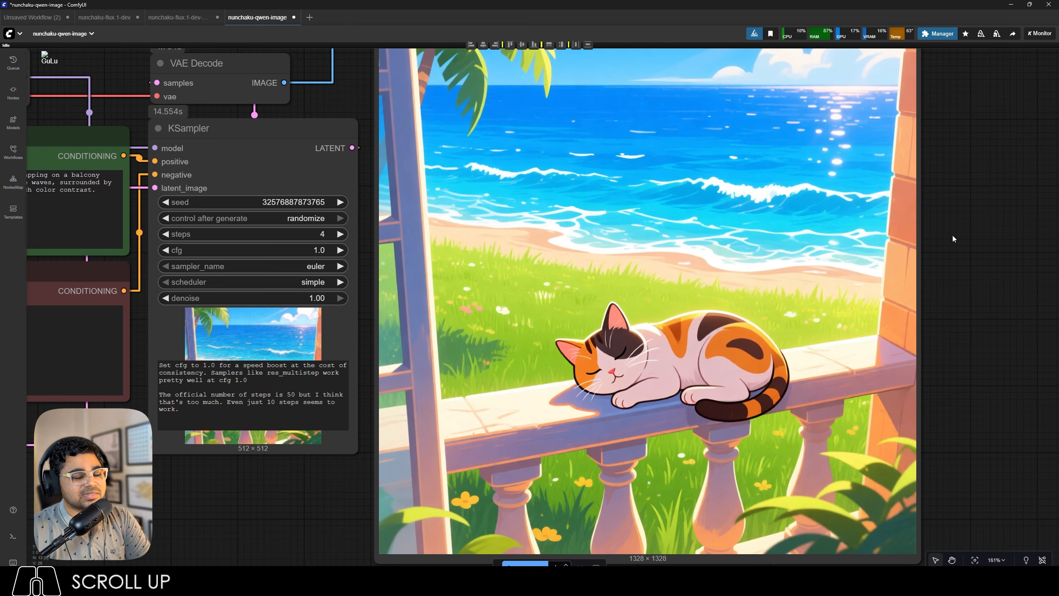
# Inspect the generated cat image and check the run's execution time in the logs.
pyautogui.scroll(-4, 952, 236)
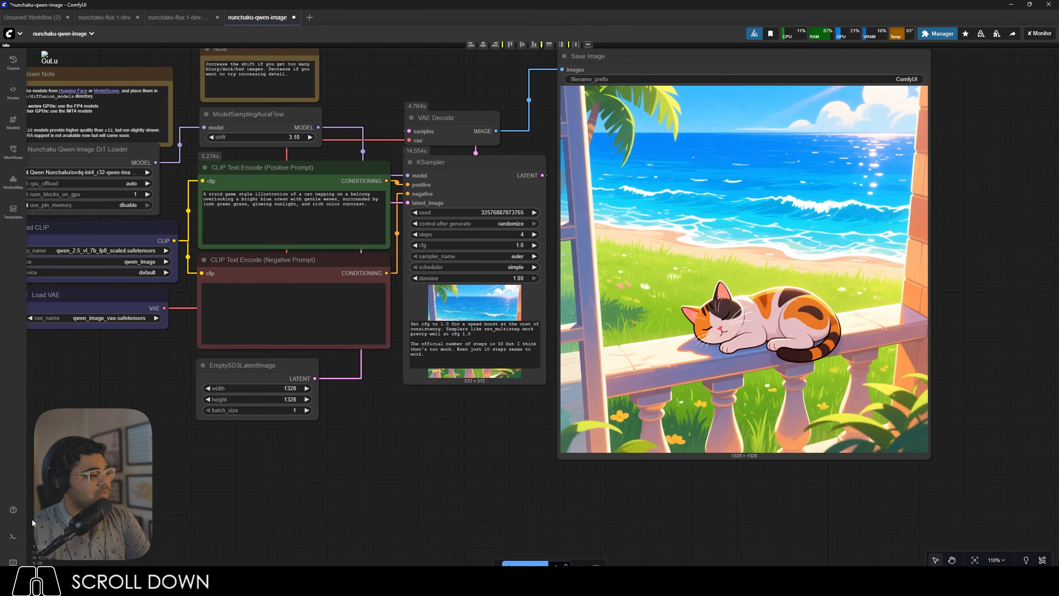
pyautogui.click(13, 535)
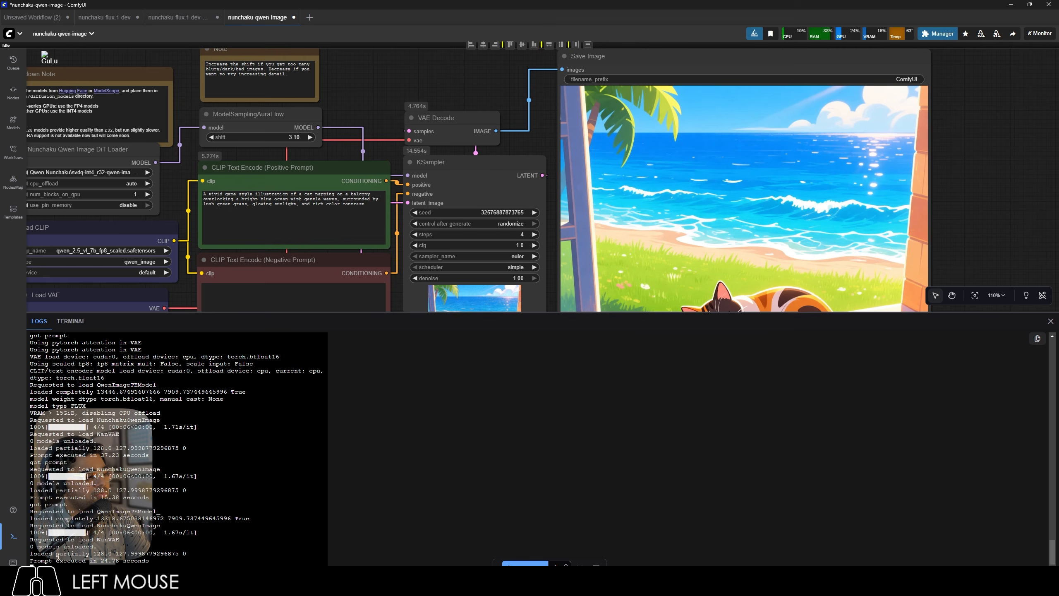
pyautogui.click(13, 536)
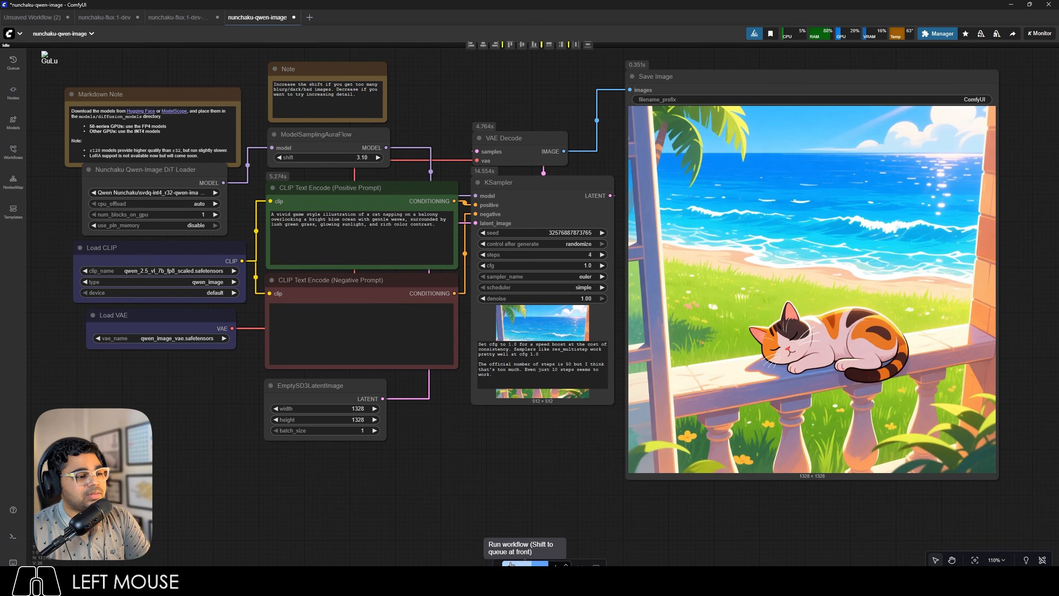
# Run the workflow again with the cat prompt, inspect the result and check its execution time in the logs.
pyautogui.click(525, 563)
pyautogui.scroll(4, 1006, 265)
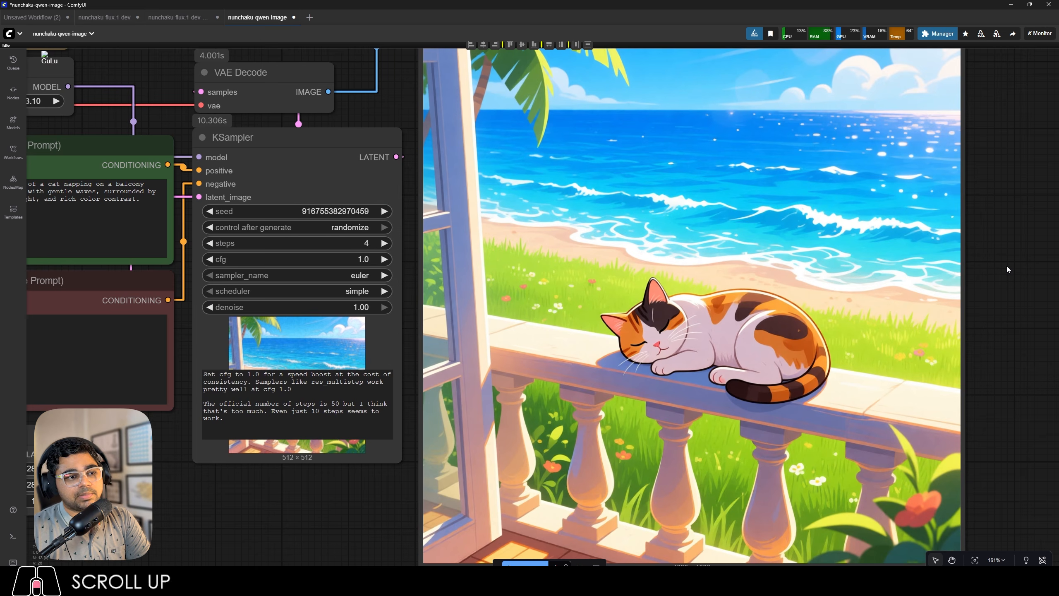
pyautogui.click(13, 539)
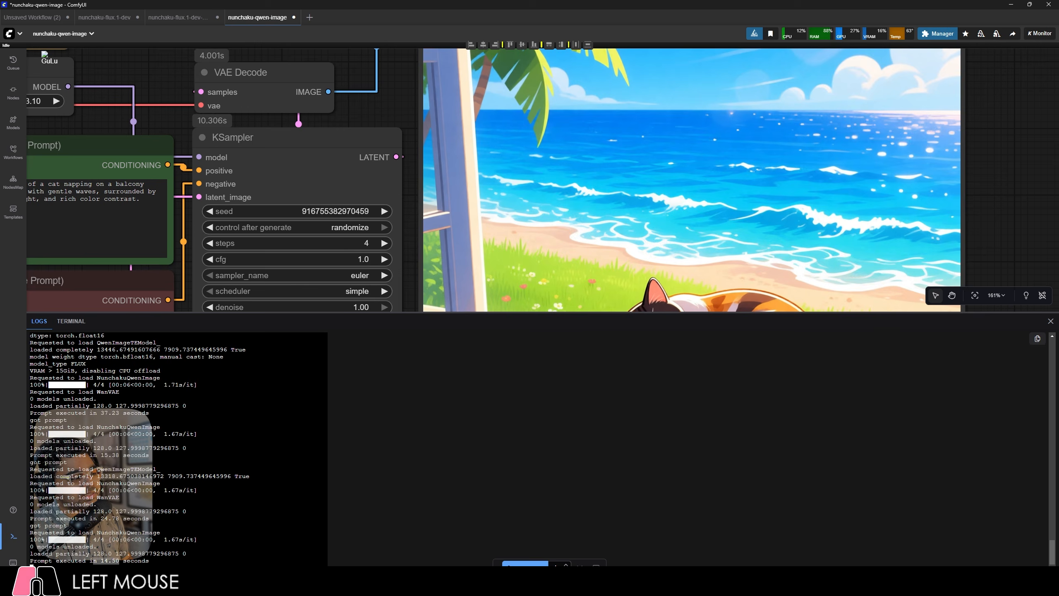
pyautogui.click(9, 543)
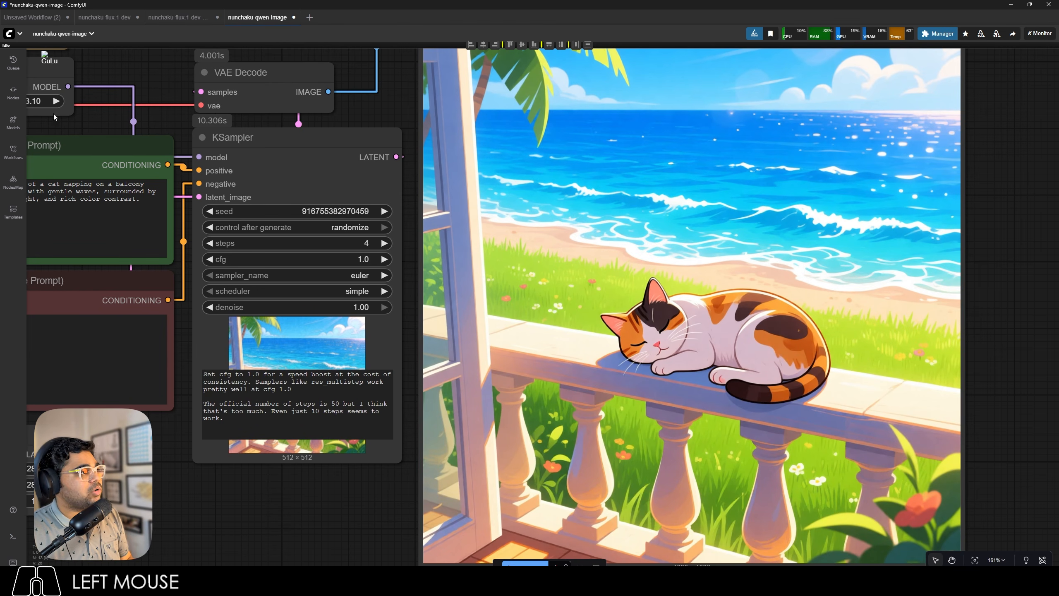
# Review the run times in the queue history, view both cat images at full size, and close the queue.
pyautogui.click(18, 69)
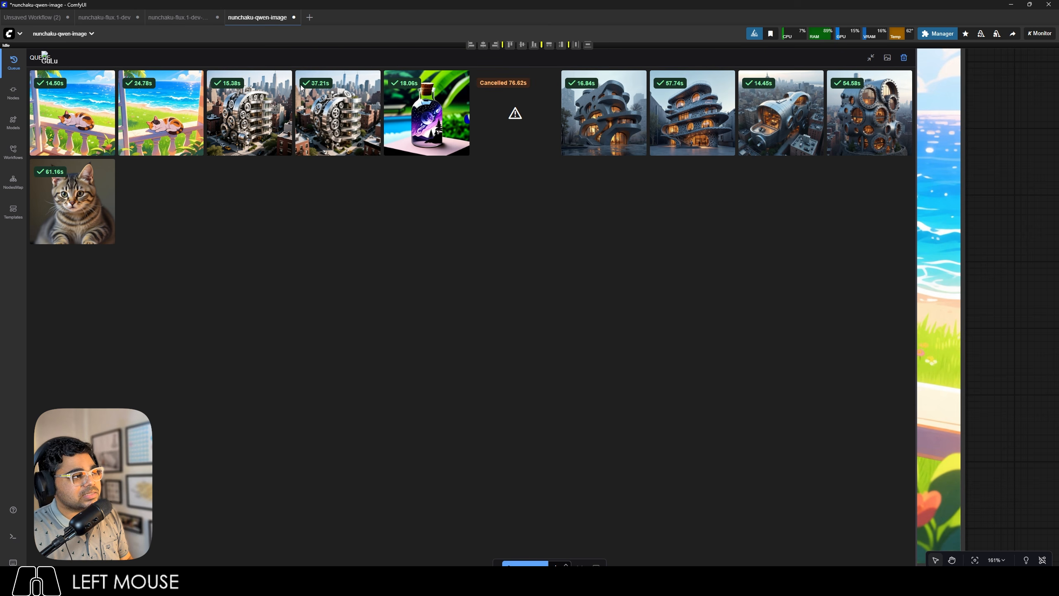
pyautogui.click(250, 102)
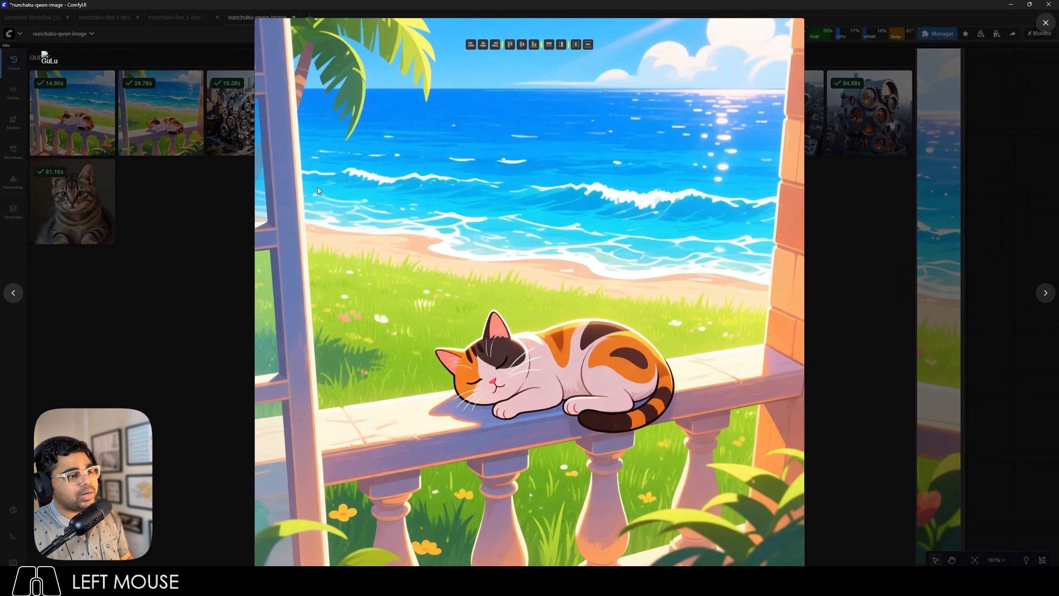
pyautogui.click(216, 207)
pyautogui.click(107, 117)
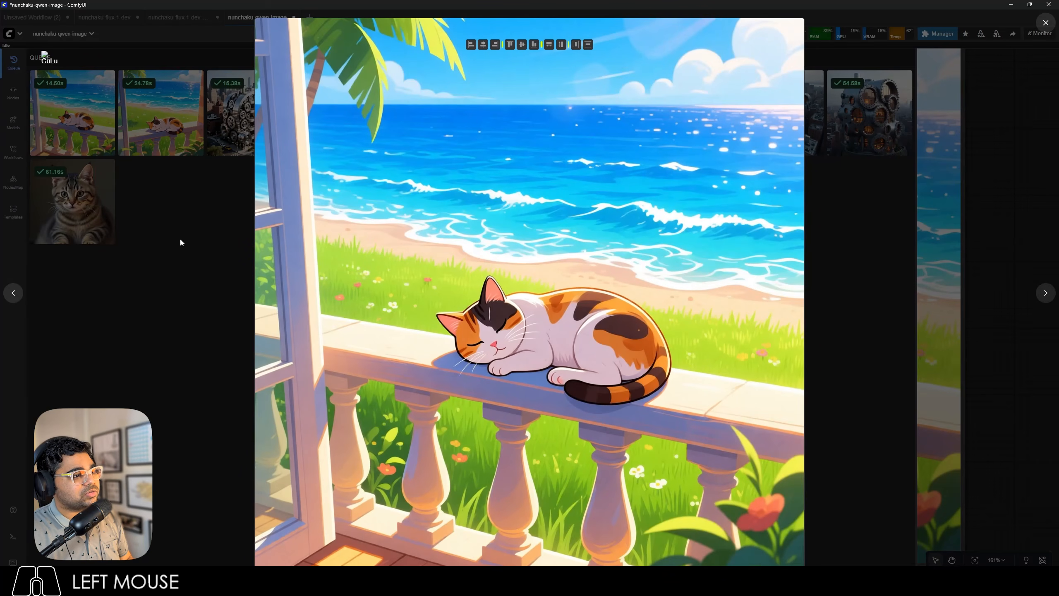
pyautogui.click(165, 252)
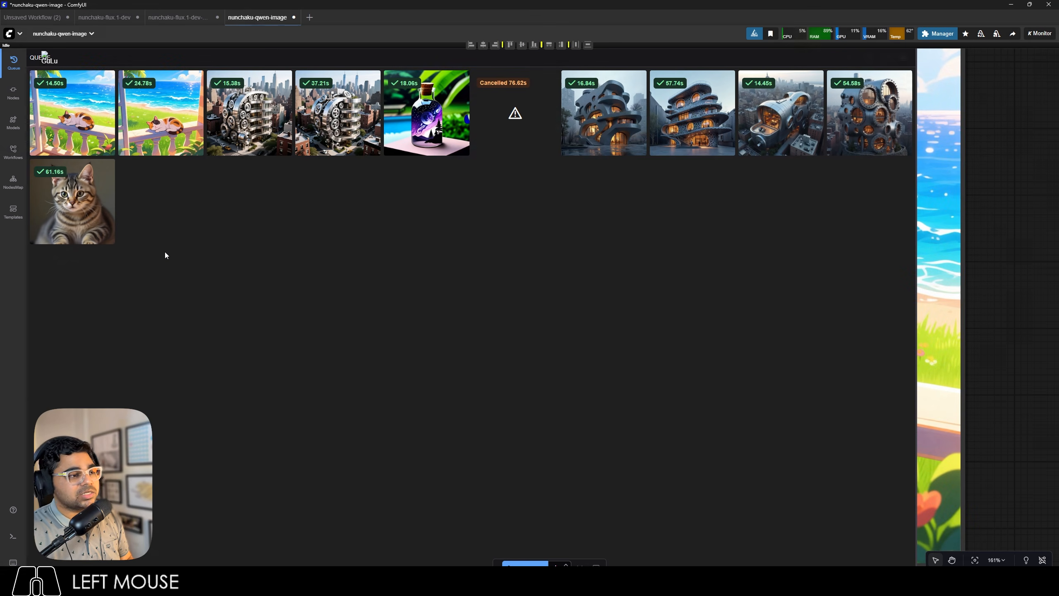
pyautogui.press('space')
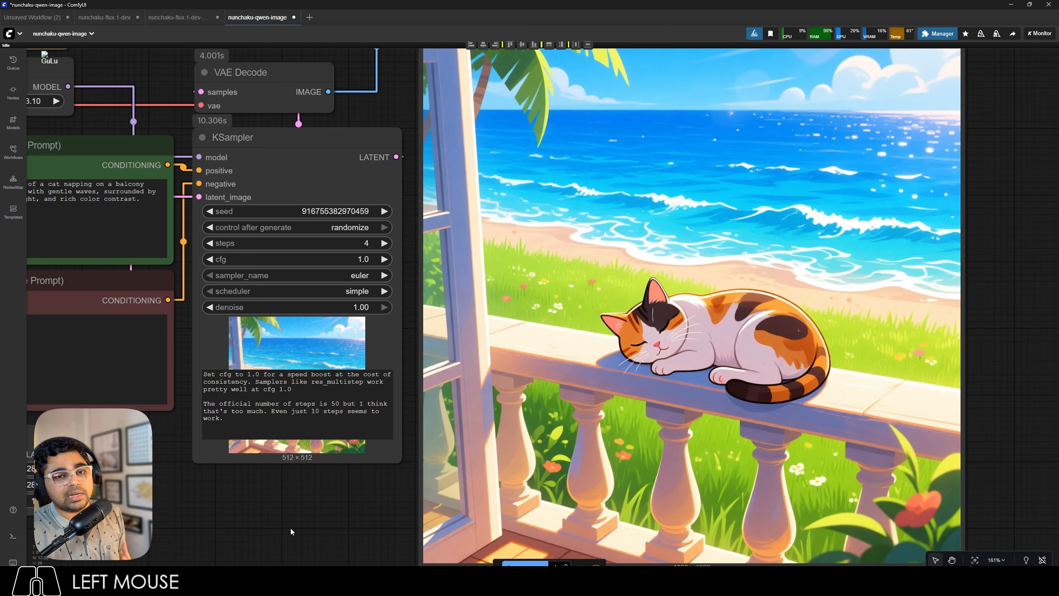
# Open the nunchaku-flux.1-kontext-dev workflow from the ComfyUI-nunchaku templates.
pyautogui.click(21, 215)
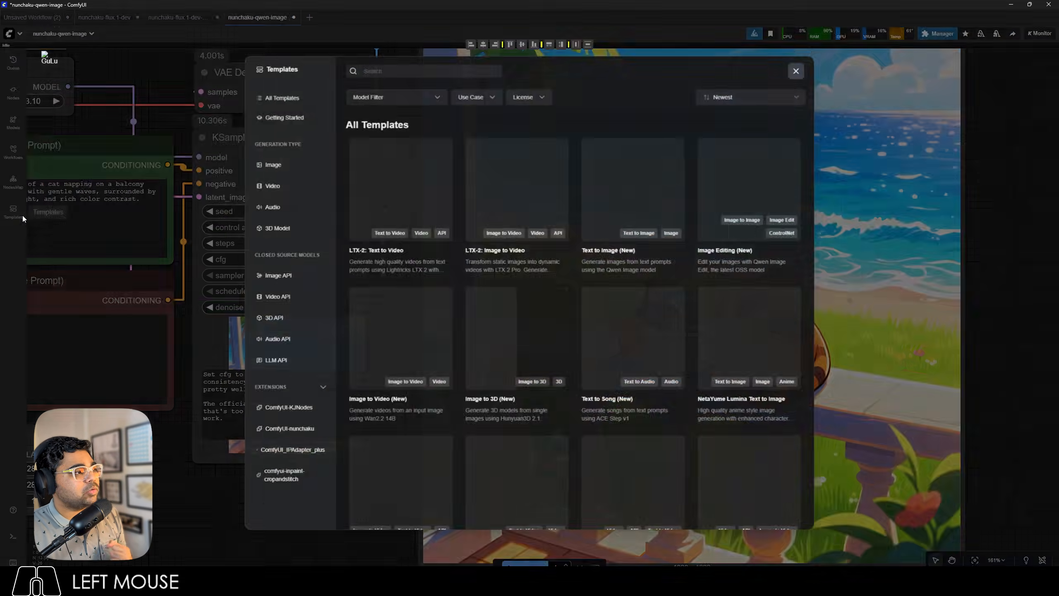
pyautogui.click(286, 432)
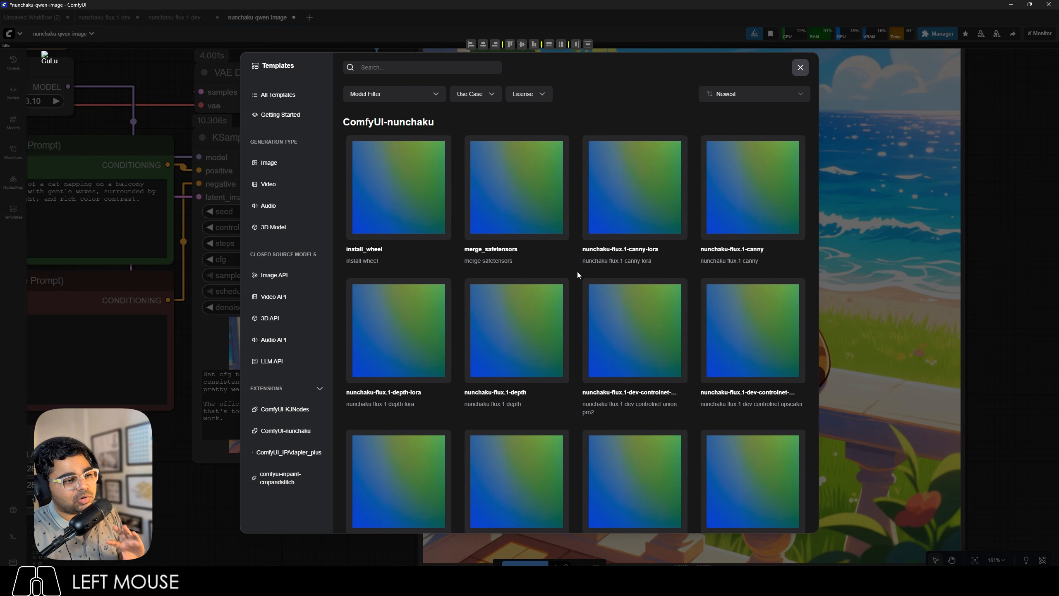
pyautogui.scroll(-6, 578, 274)
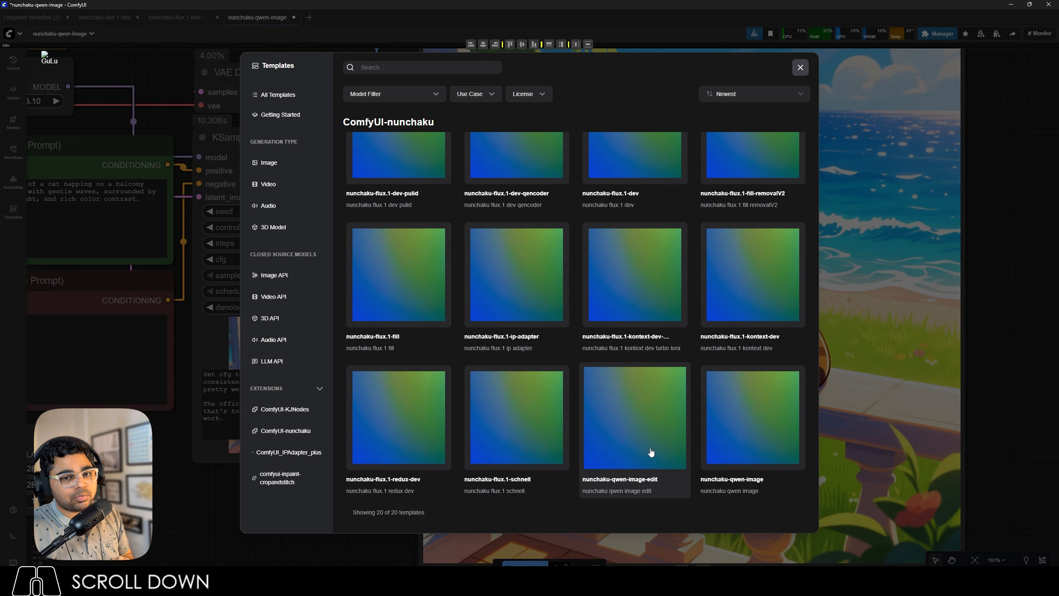
pyautogui.click(730, 316)
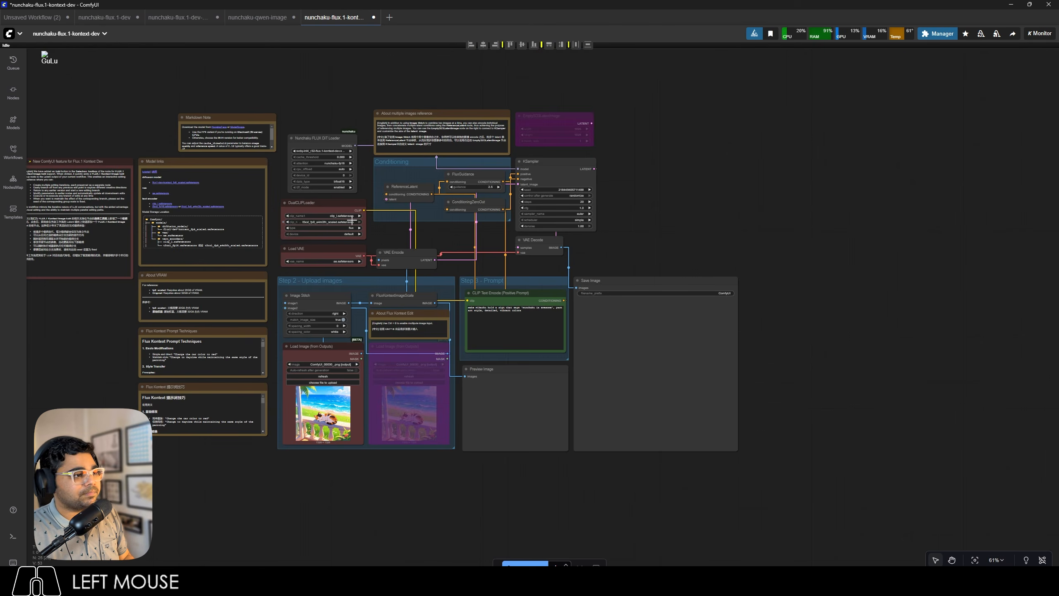
# Widen the Nunchaku FLUX DiT Loader node until its full model file name fits.
pyautogui.scroll(4, 276, 160)
pyautogui.scroll(15, 276, 160)
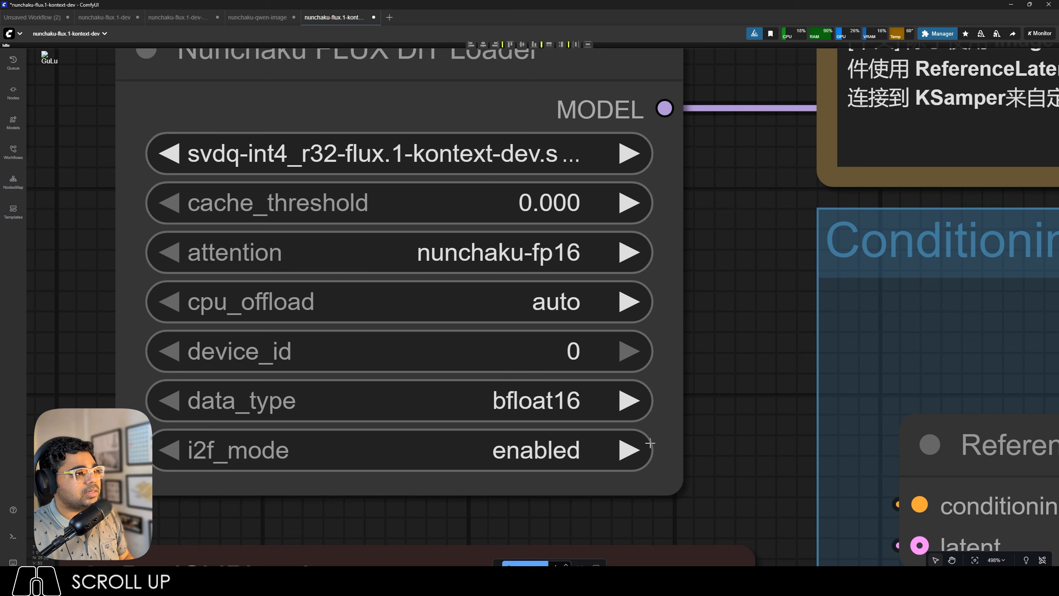
pyautogui.moveTo(683, 487); pyautogui.dragTo(786, 488)
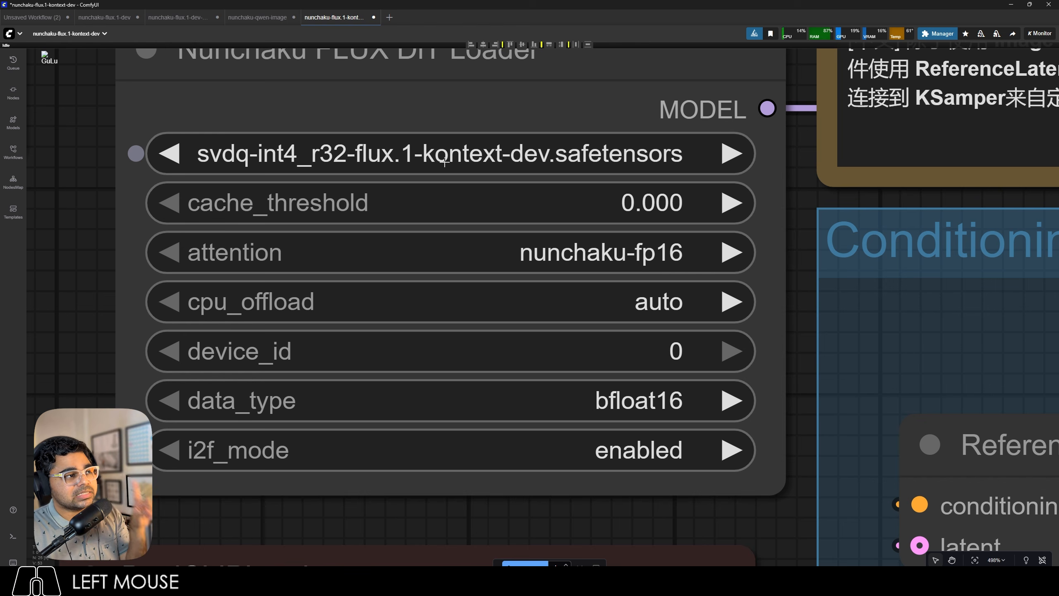
# Read the Markdown Note on downloading the Kontext model variants, and switch back to the nunchaku-flux.1-dev workflow.
pyautogui.scroll(-15, 487, 158)
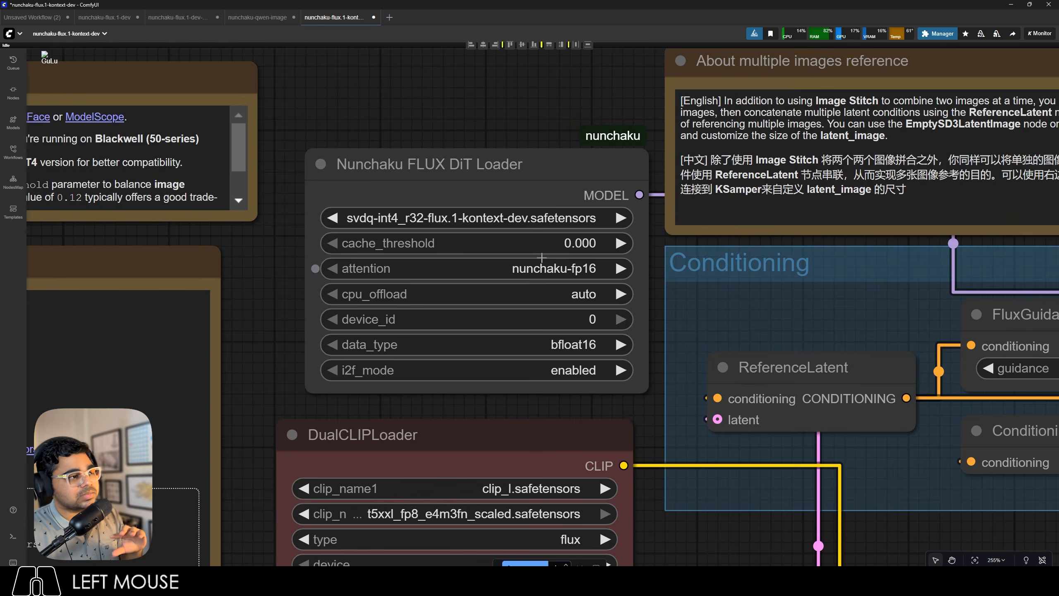
pyautogui.scroll(20, 288, 200)
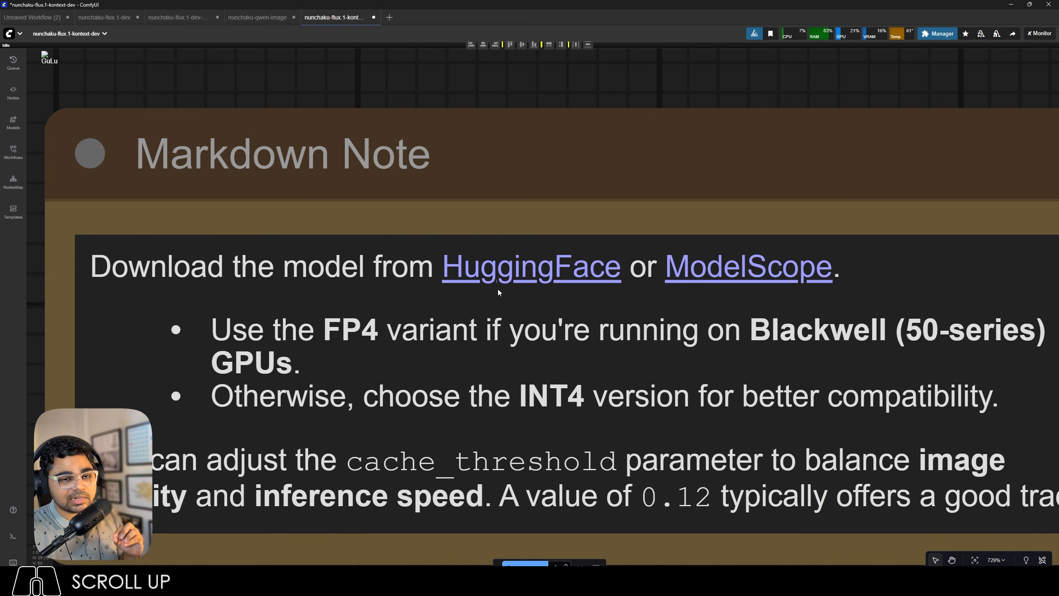
pyautogui.click(106, 20)
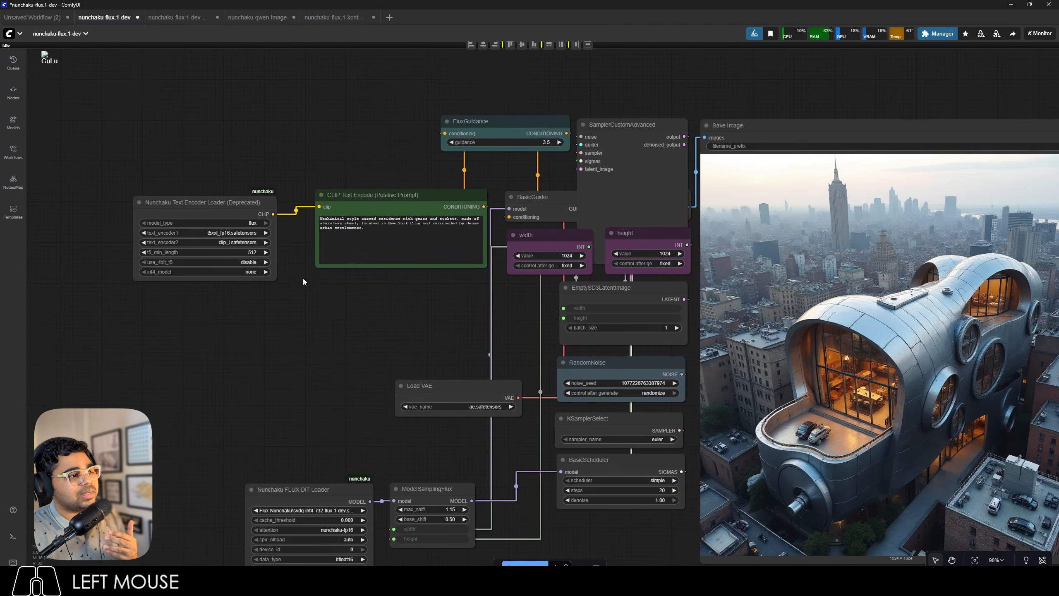